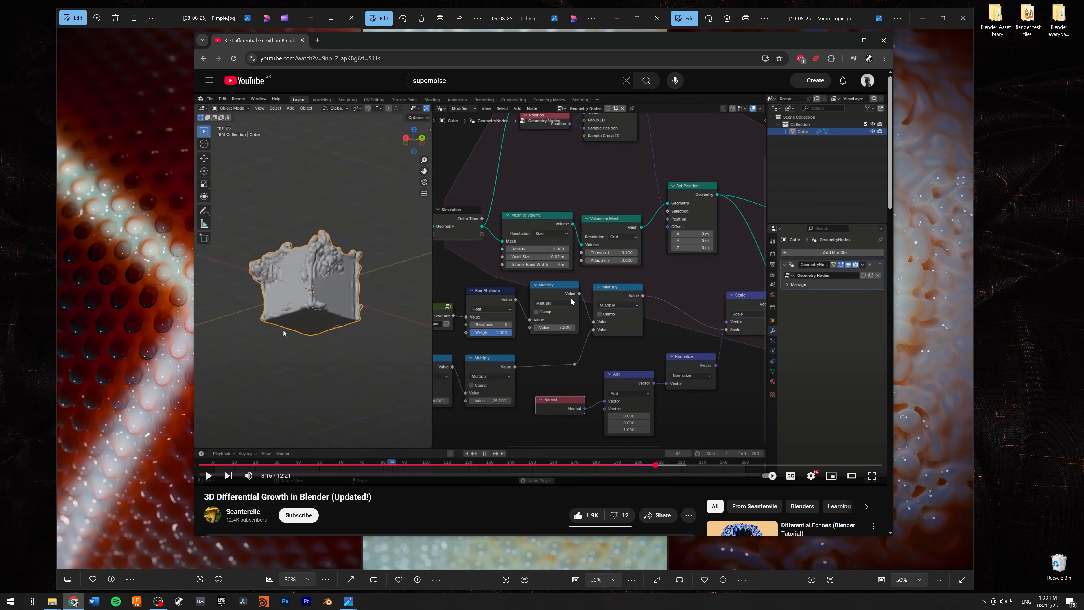
Check the 3D Differential Growth video page and zoom into the Pimple.jpg render to examine its bumps and crossing light bands.
{"action": "scroll", "coordinate": [572, 301], "scroll_direction": "down", "scroll_amount": 3}
{"action": "scroll", "coordinate": [572, 301], "scroll_direction": "up", "scroll_amount": 3}
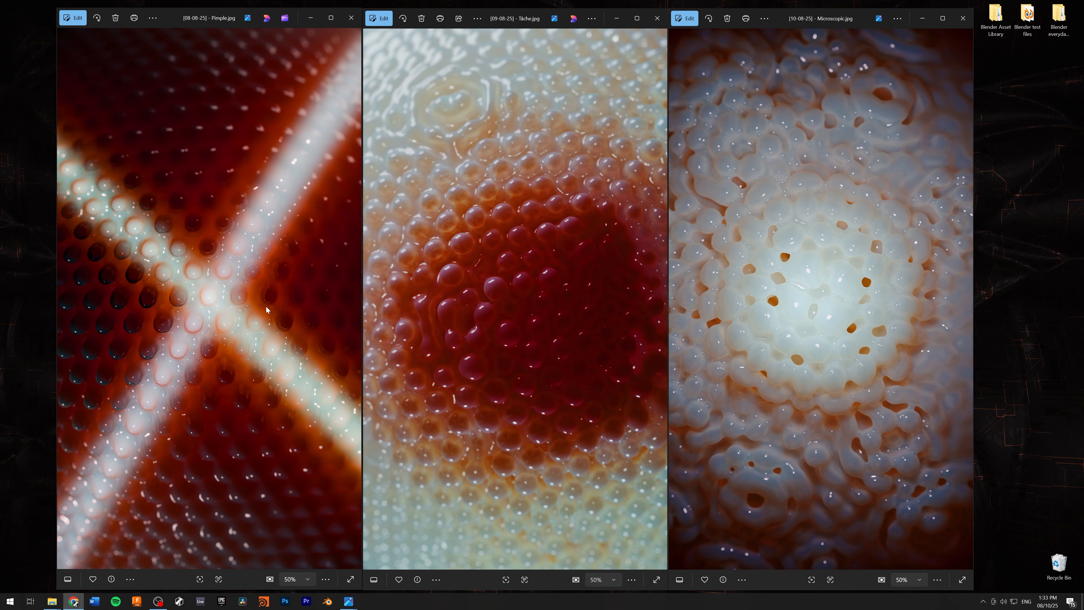
{"action": "scroll", "coordinate": [201, 298], "scroll_direction": "up", "scroll_amount": 4}
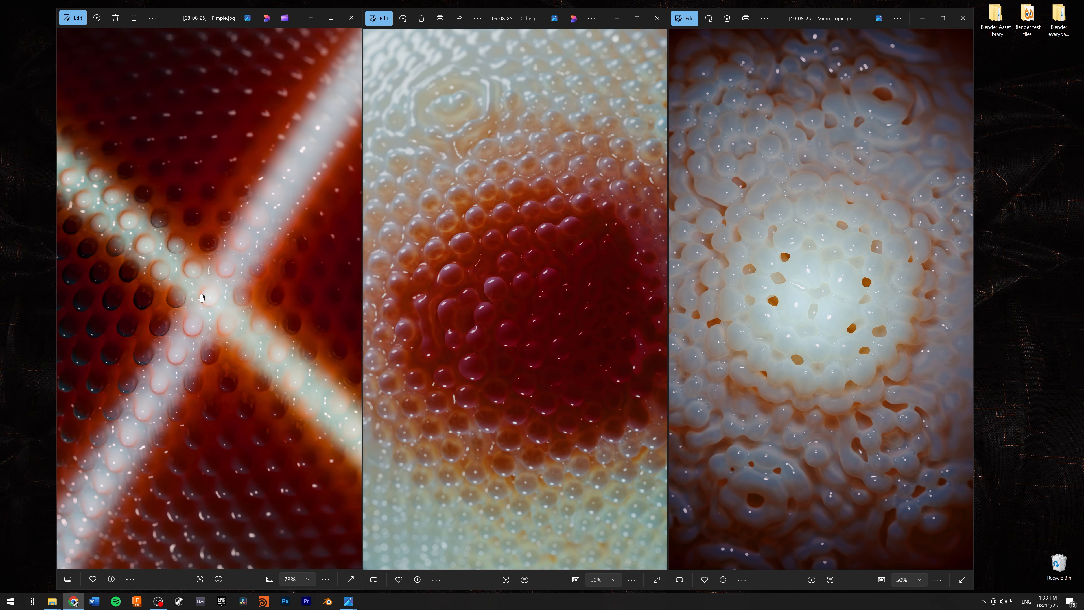
{"action": "scroll", "coordinate": [201, 297], "scroll_direction": "up", "scroll_amount": 4}
{"action": "left_click_drag", "start_coordinate": [325, 227], "coordinate": [233, 298]}
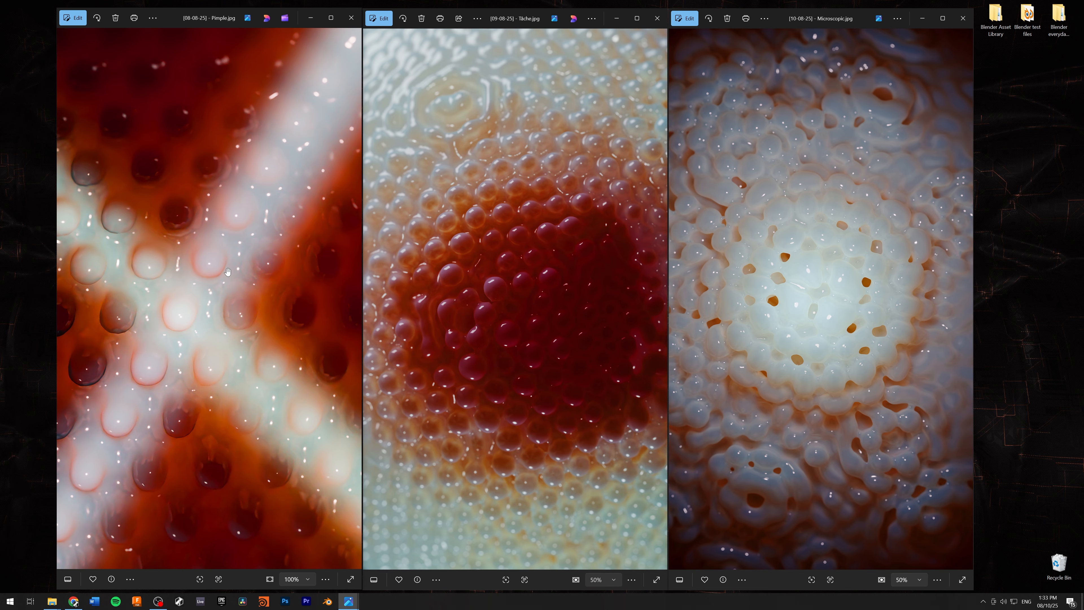
{"action": "scroll", "coordinate": [228, 271], "scroll_direction": "down", "scroll_amount": 4}
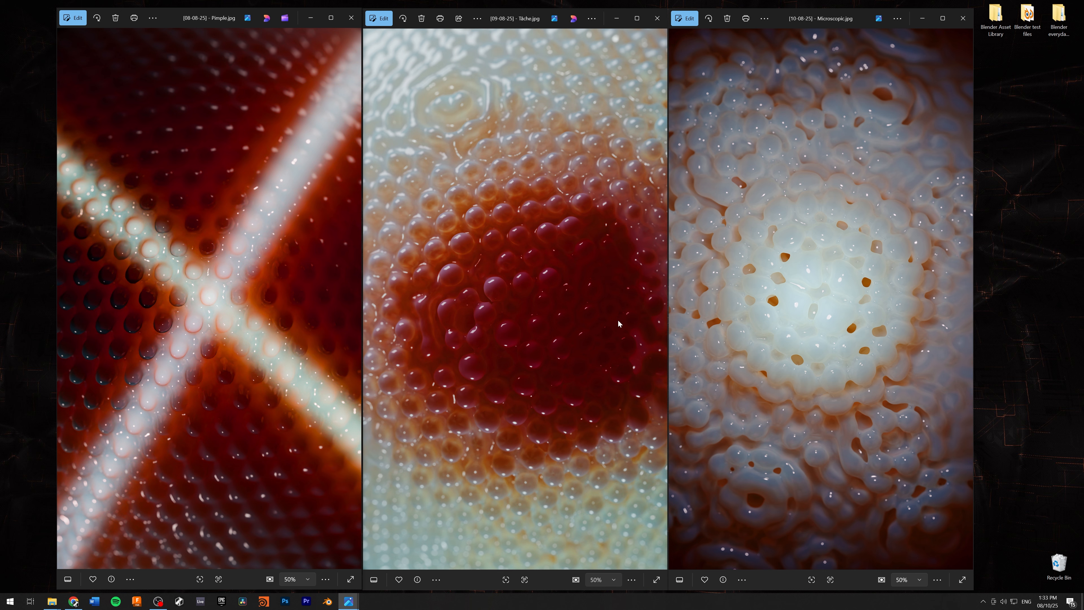
Examine the Microscopic.jpg render up close, covering its glowing centre, the holes and the cell-like shapes around it.
{"action": "scroll", "coordinate": [725, 125], "scroll_direction": "up", "scroll_amount": 1}
{"action": "scroll", "coordinate": [726, 126], "scroll_direction": "down", "scroll_amount": 1}
{"action": "scroll", "coordinate": [746, 480], "scroll_direction": "up", "scroll_amount": 3}
{"action": "left_click_drag", "start_coordinate": [780, 355], "coordinate": [806, 251]}
{"action": "scroll", "coordinate": [794, 344], "scroll_direction": "down", "scroll_amount": 3}
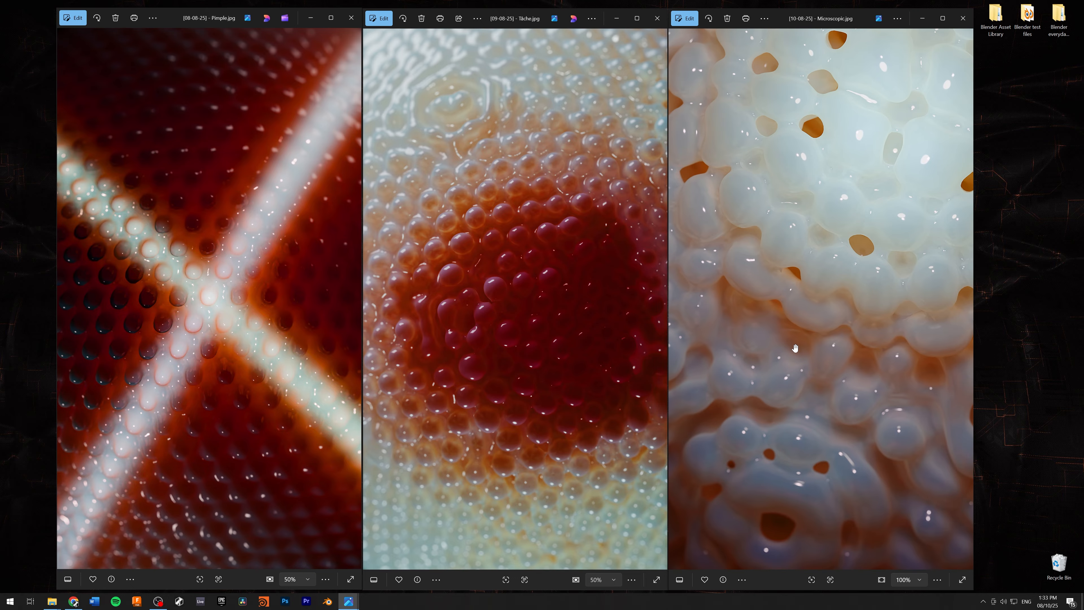
{"action": "scroll", "coordinate": [772, 384], "scroll_direction": "up", "scroll_amount": 1}
{"action": "left_click_drag", "start_coordinate": [763, 367], "coordinate": [861, 359]}
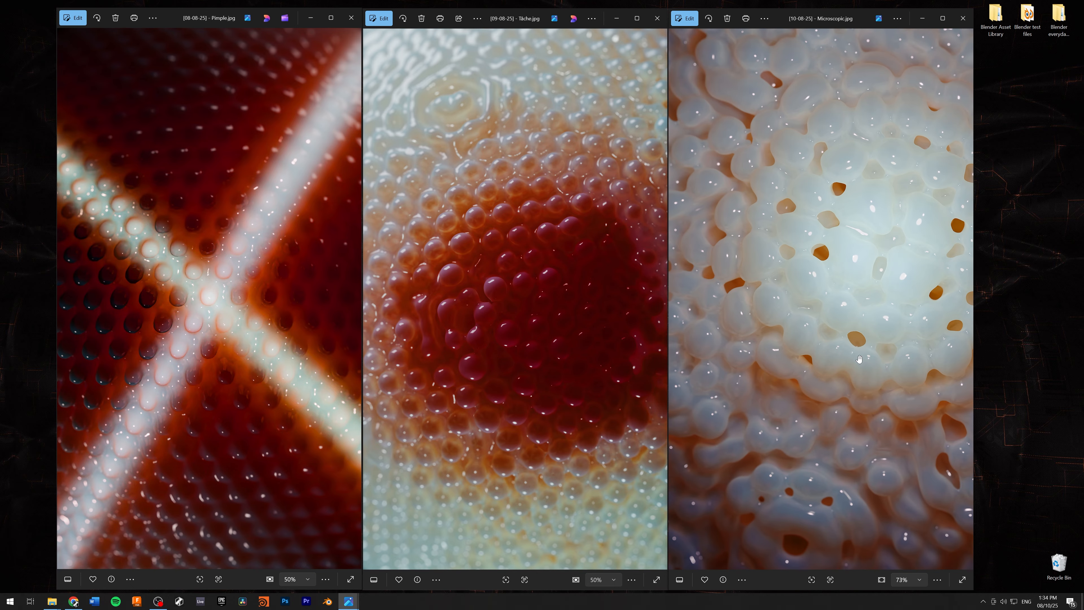
{"action": "left_click_drag", "start_coordinate": [758, 177], "coordinate": [778, 400]}
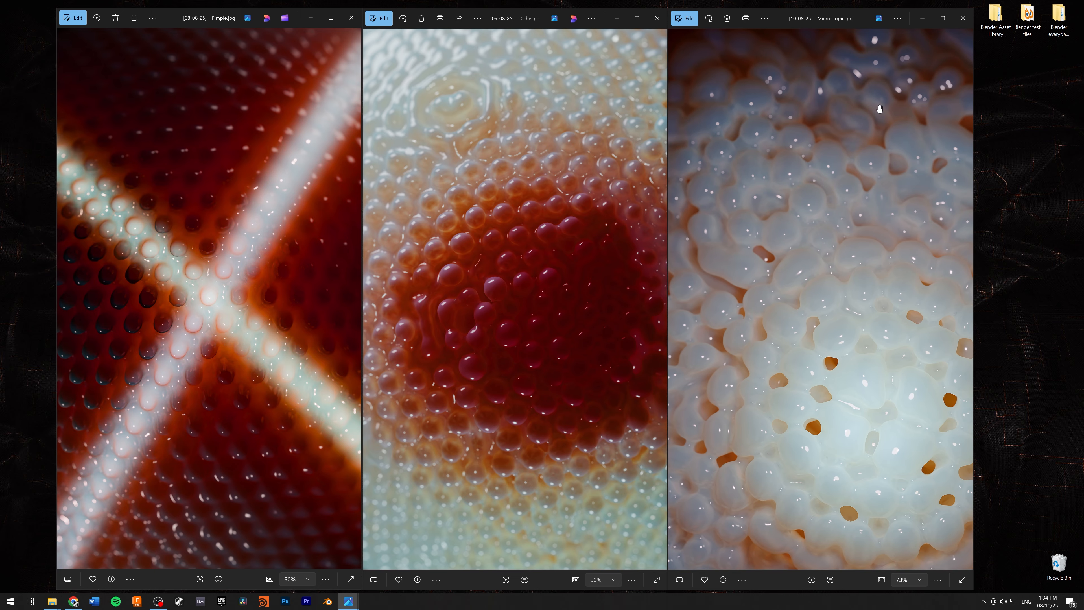
{"action": "left_click_drag", "start_coordinate": [889, 105], "coordinate": [748, 110]}
{"action": "left_click_drag", "start_coordinate": [914, 116], "coordinate": [817, 94]}
{"action": "left_click_drag", "start_coordinate": [890, 302], "coordinate": [860, 130]}
{"action": "left_click_drag", "start_coordinate": [862, 337], "coordinate": [858, 312]}
{"action": "scroll", "coordinate": [856, 311], "scroll_direction": "down", "scroll_amount": 2}
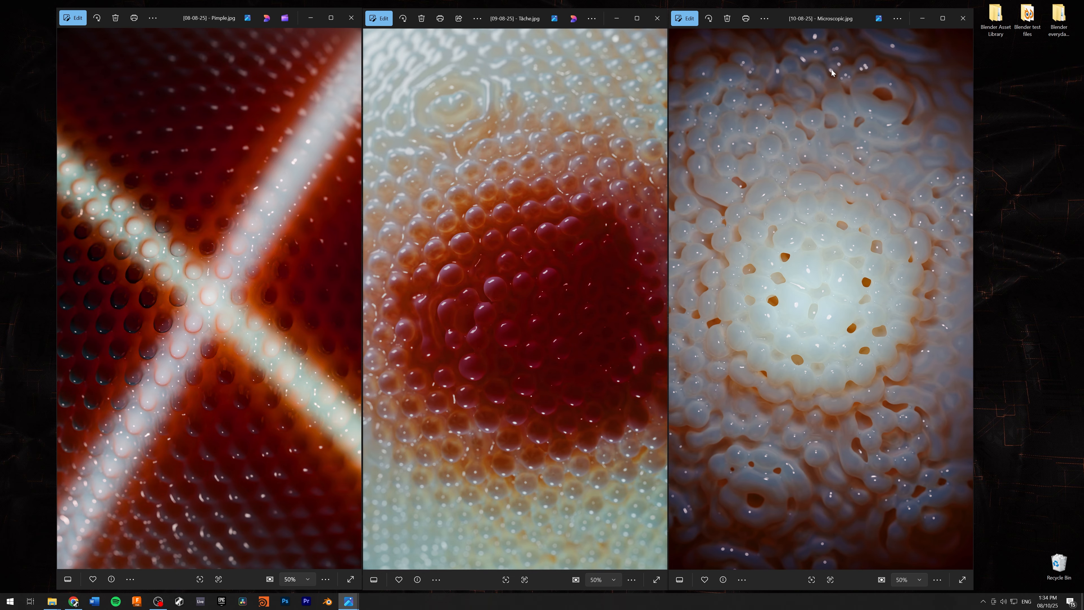
Open the Blender file from the [08-08-25] - Pimple project folder in 02 - August 2025.
{"action": "left_click_drag", "start_coordinate": [692, 0], "coordinate": [691, 99]}
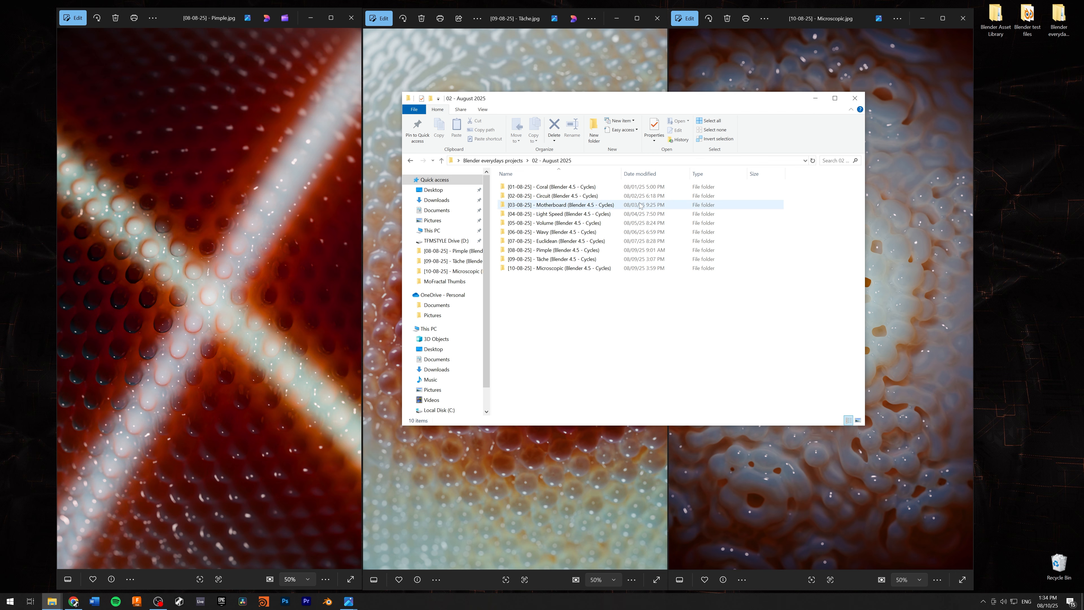
{"action": "double_click", "coordinate": [552, 250]}
{"action": "double_click", "coordinate": [568, 193]}
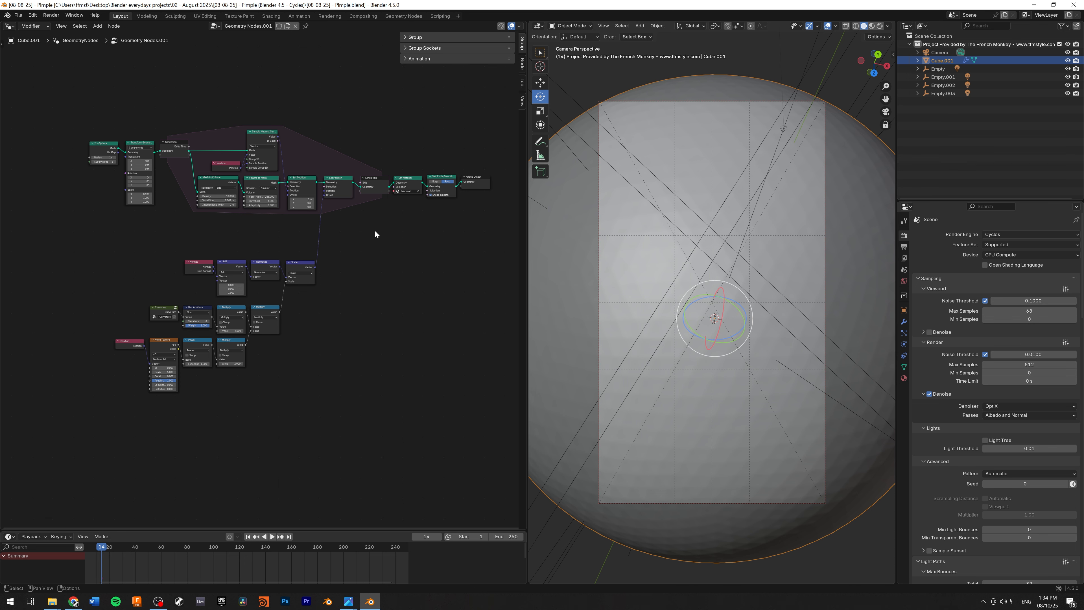
Examine the Cube.001 geometry node tree and compare its simulation setup with the one in the 3D Differential Growth video.
{"action": "scroll", "coordinate": [377, 233], "scroll_direction": "up", "scroll_amount": 1}
{"action": "scroll", "coordinate": [337, 267], "scroll_direction": "up", "scroll_amount": 1}
{"action": "middle_click_drag", "start_coordinate": [414, 242], "coordinate": [407, 266]}
{"action": "left_click_drag", "start_coordinate": [324, 0], "coordinate": [585, 53]}
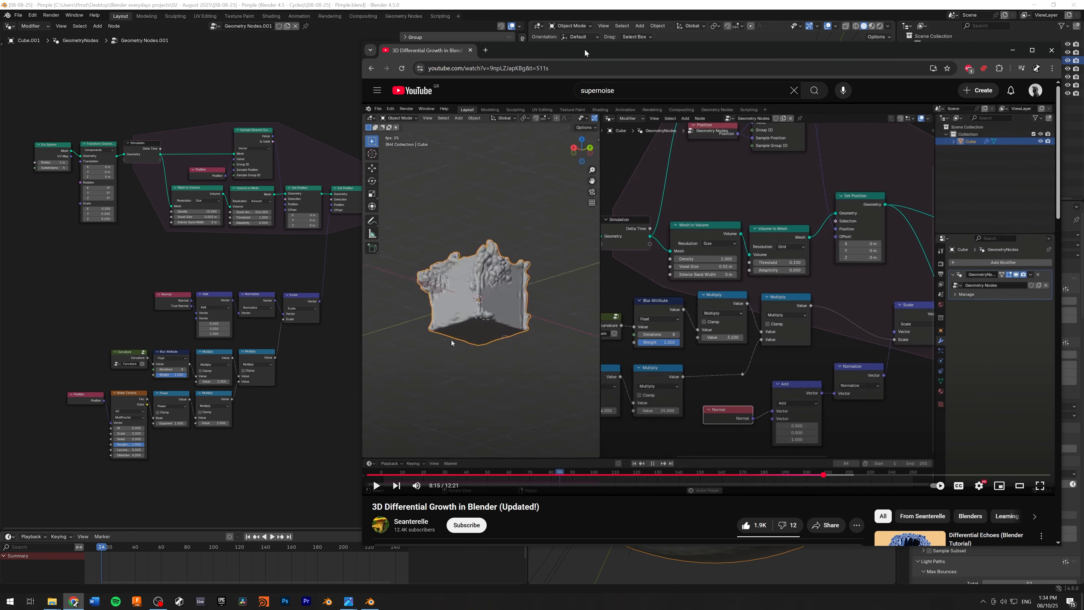
{"action": "scroll", "coordinate": [528, 328], "scroll_direction": "down", "scroll_amount": 2}
{"action": "scroll", "coordinate": [529, 324], "scroll_direction": "up", "scroll_amount": 2}
{"action": "left_click_drag", "start_coordinate": [622, 50], "coordinate": [401, 0]}
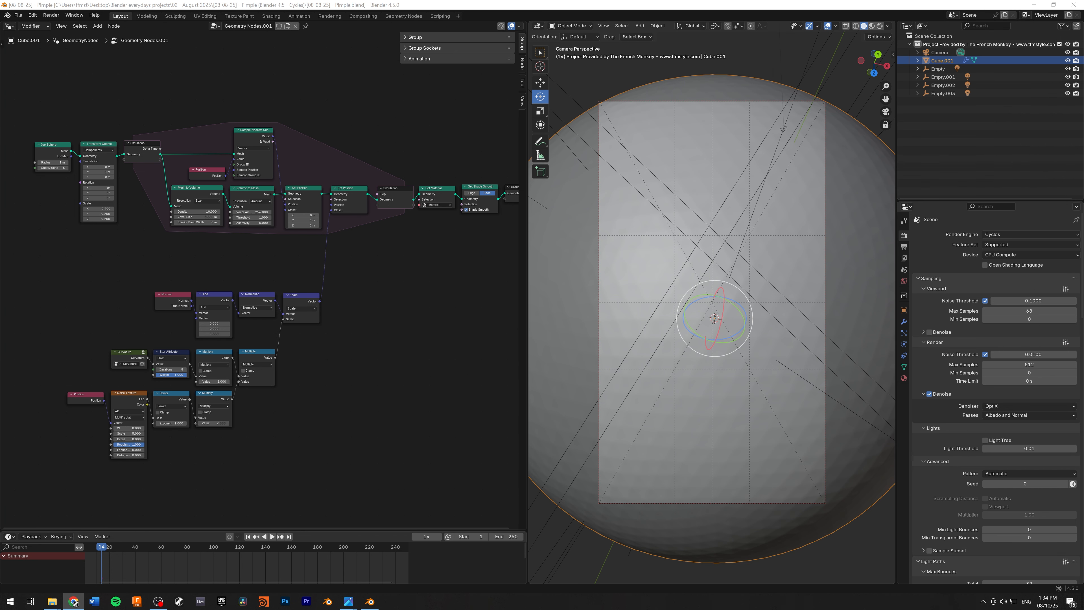
{"action": "scroll", "coordinate": [135, 172], "scroll_direction": "up", "scroll_amount": 3}
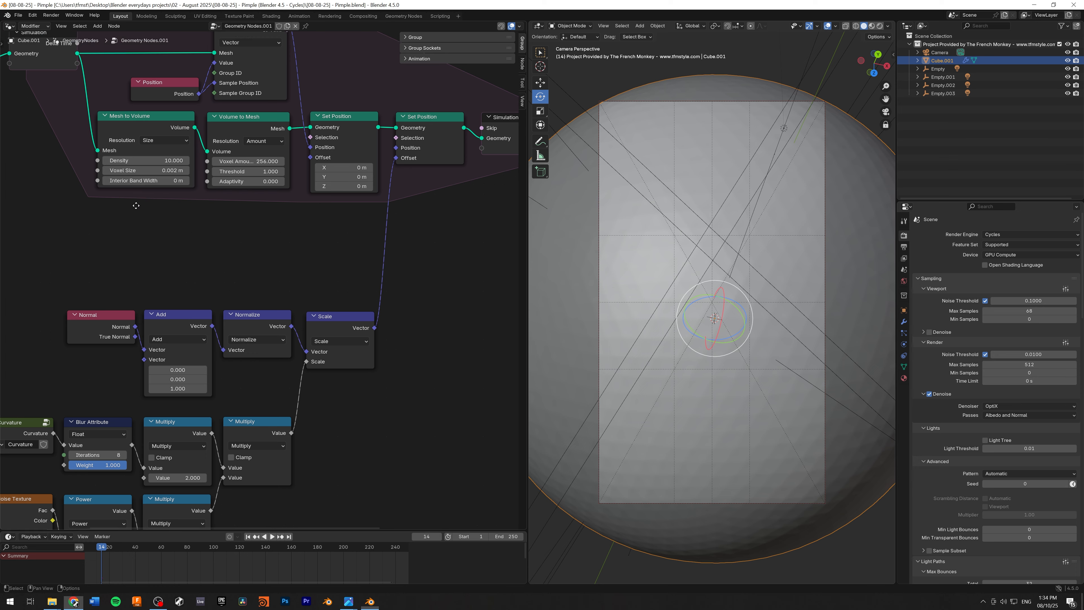
{"action": "scroll", "coordinate": [143, 130], "scroll_direction": "down", "scroll_amount": 2}
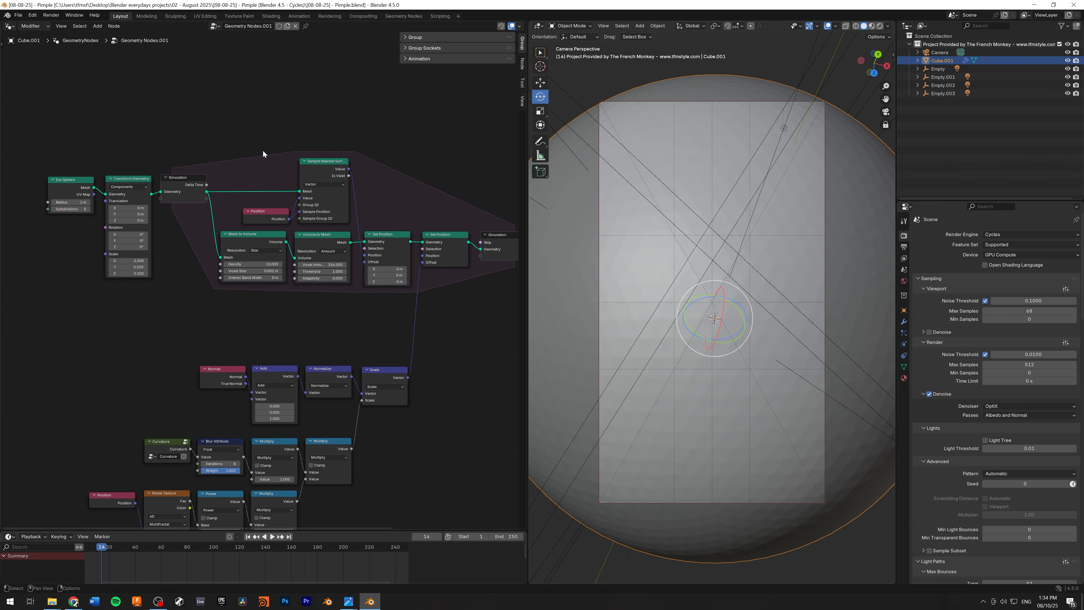
{"action": "middle_click_drag", "start_coordinate": [262, 150], "coordinate": [153, 128]}
{"action": "scroll", "coordinate": [371, 254], "scroll_direction": "down", "scroll_amount": 2}
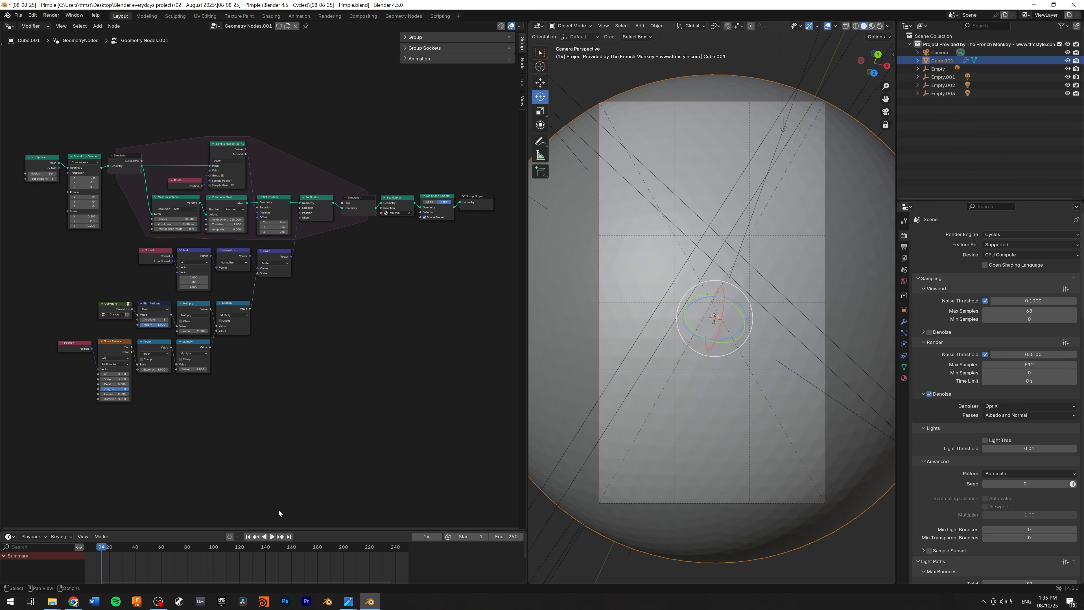
Run the growth simulation, stop it at frame 14, and switch the 3D viewport to rendered shading.
{"action": "left_click", "coordinate": [272, 537]}
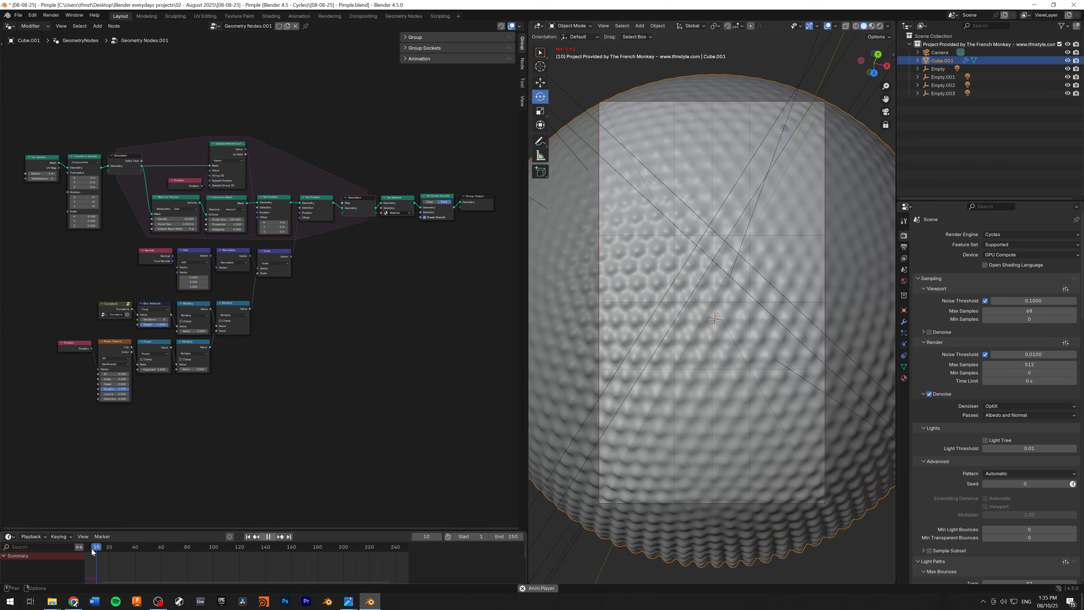
{"action": "left_click", "coordinate": [268, 536]}
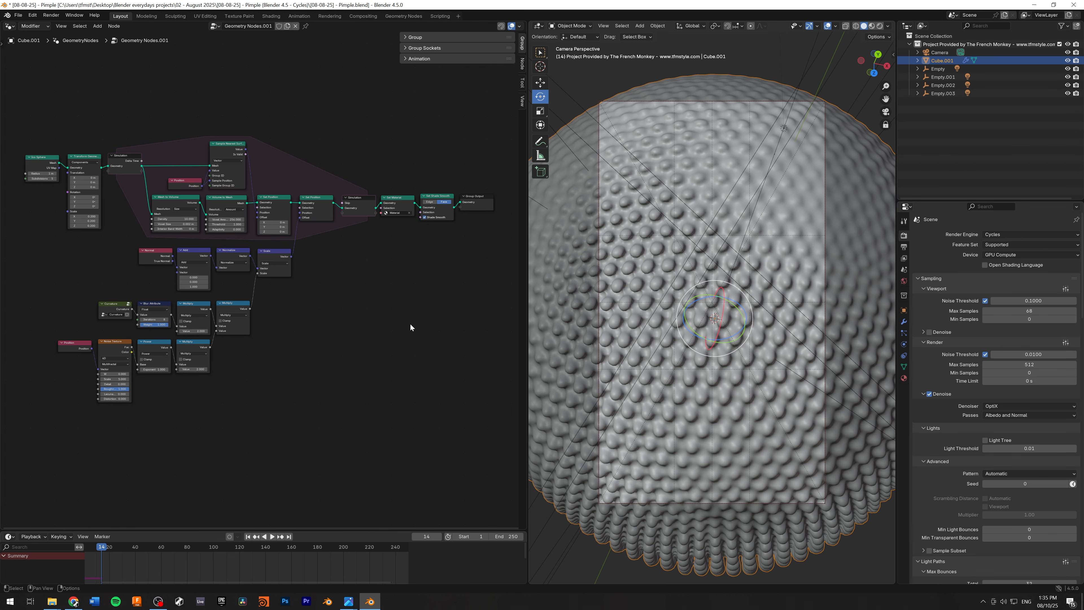
{"action": "scroll", "coordinate": [384, 322], "scroll_direction": "up", "scroll_amount": 2}
{"action": "middle_click_drag", "start_coordinate": [359, 326], "coordinate": [213, 350]}
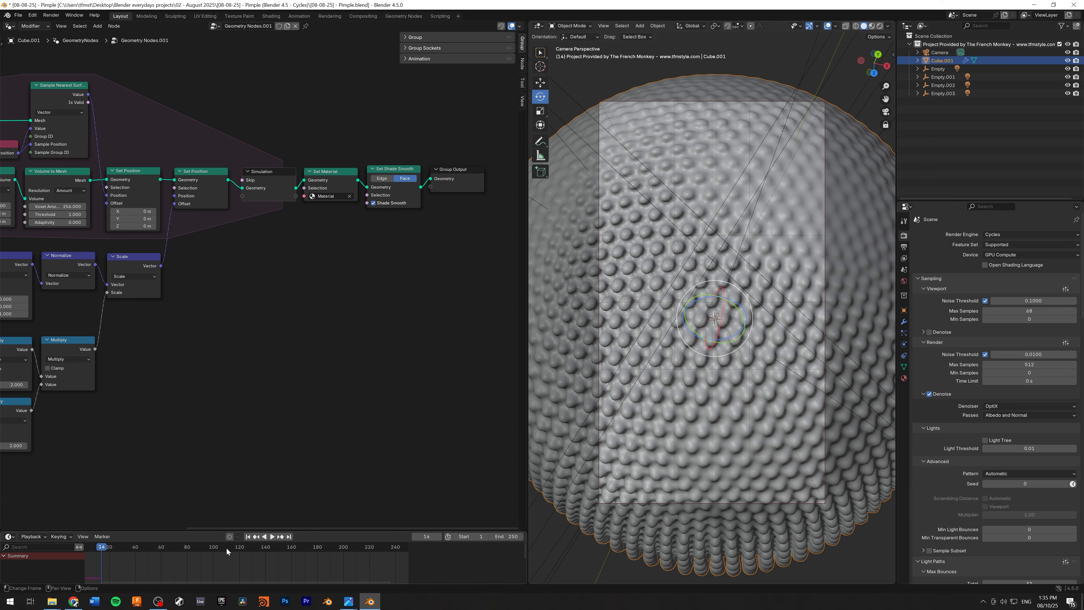
{"action": "left_click", "coordinate": [879, 26]}
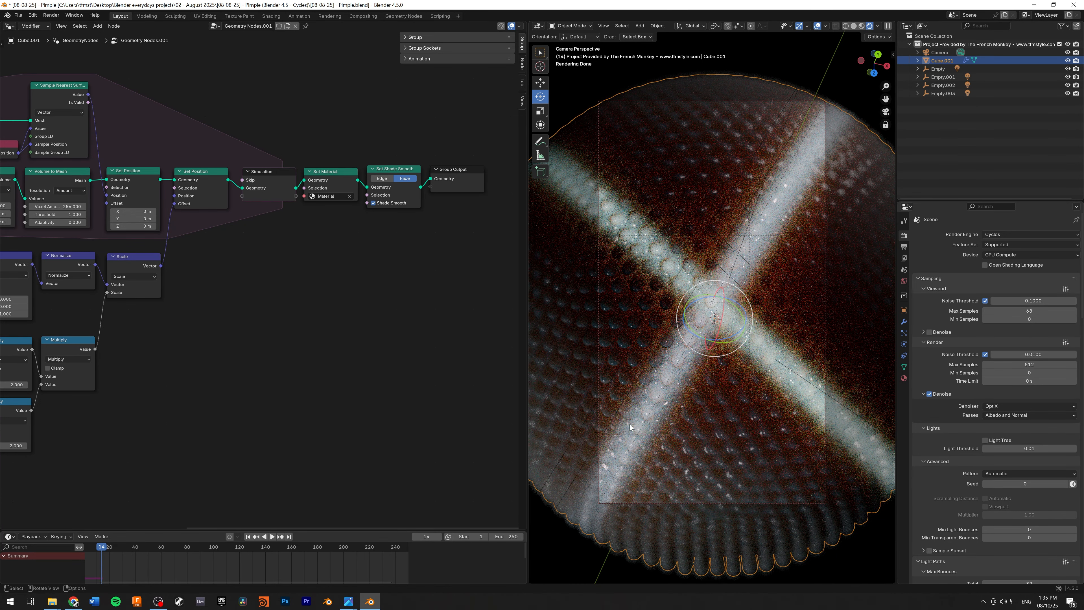
{"action": "scroll", "coordinate": [324, 325], "scroll_direction": "down", "scroll_amount": 3}
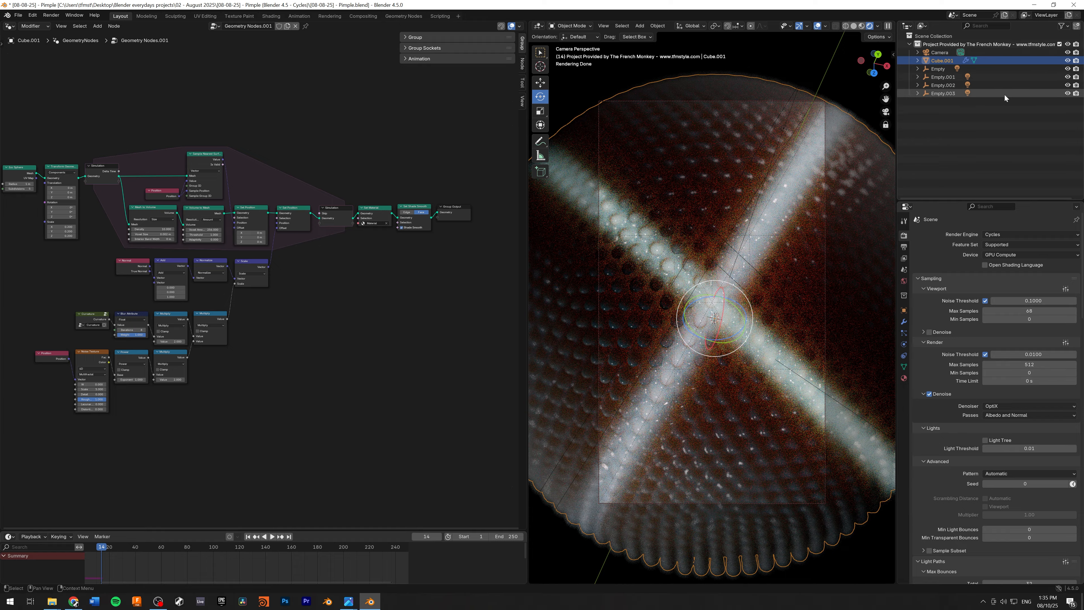
Expand the four empties in the scene hierarchy and hide their child area lights, Area to Area.003, in the viewport.
{"action": "left_click", "coordinate": [917, 69]}
{"action": "left_click", "coordinate": [917, 85]}
{"action": "left_click", "coordinate": [917, 101]}
{"action": "left_click", "coordinate": [918, 117]}
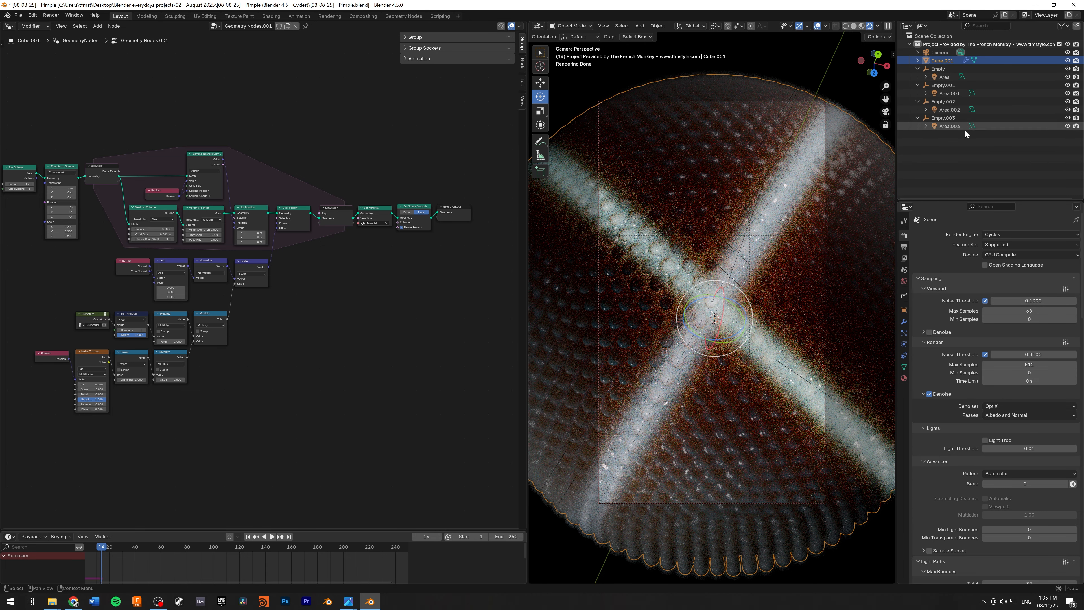
{"action": "left_click", "coordinate": [1067, 77]}
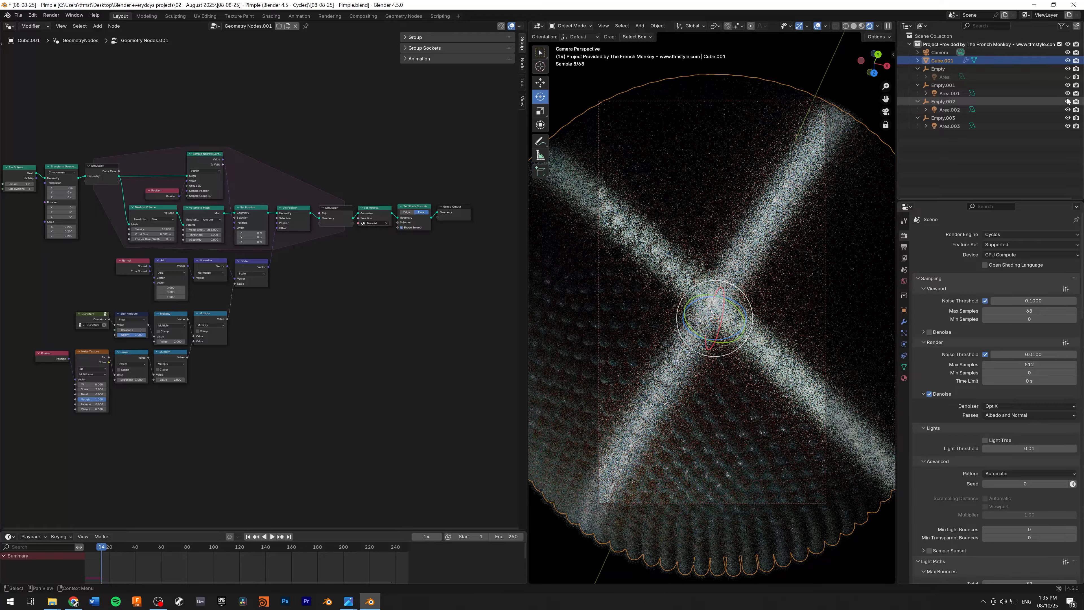
{"action": "left_click", "coordinate": [1067, 93]}
{"action": "left_click", "coordinate": [1067, 109]}
{"action": "left_click", "coordinate": [1068, 126]}
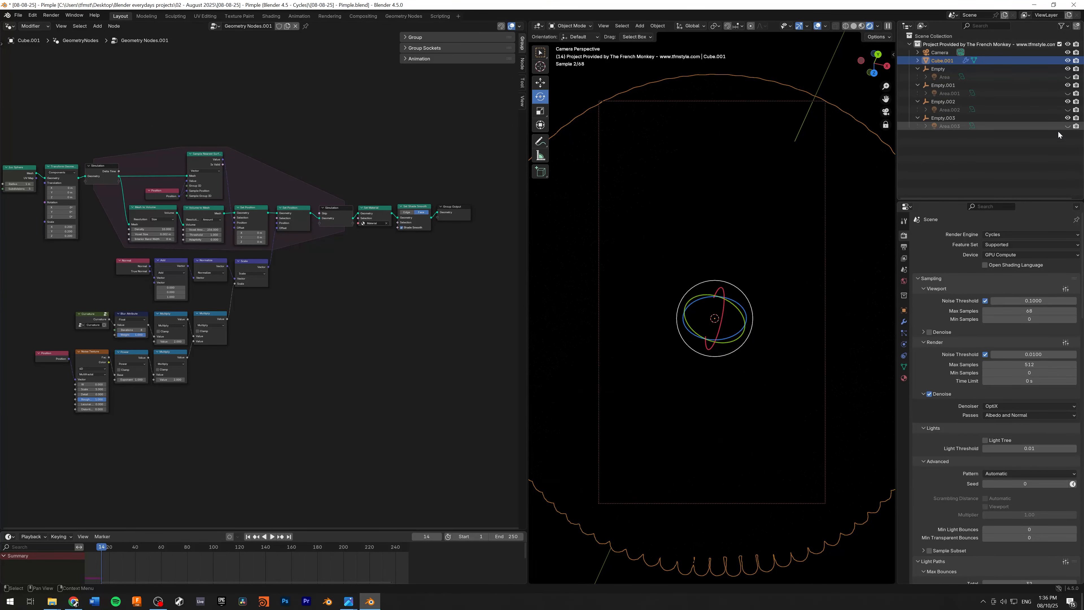
Inspect the lighting by showing Area alone, Area.001 alone, and Area.002 together with Area.003.
{"action": "left_click", "coordinate": [1067, 77]}
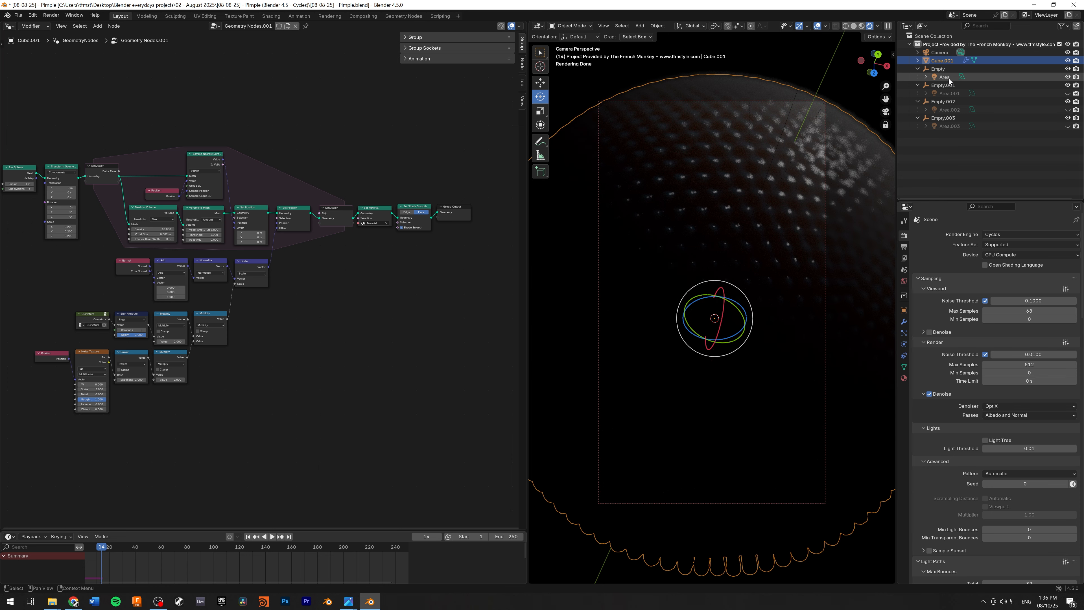
{"action": "left_click", "coordinate": [1062, 77]}
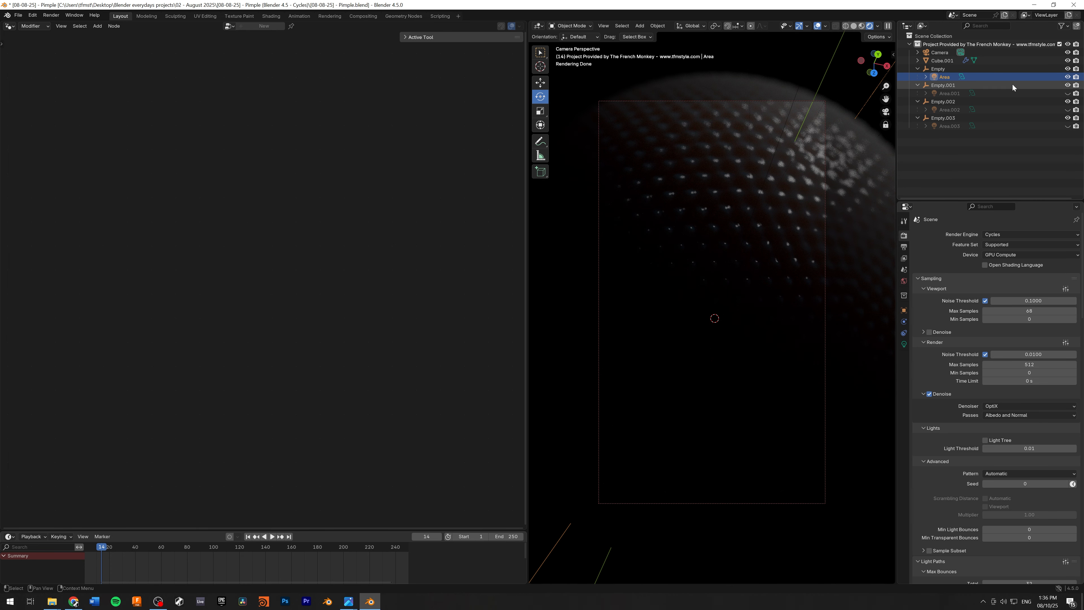
{"action": "left_click", "coordinate": [1067, 77]}
{"action": "left_click", "coordinate": [1066, 94]}
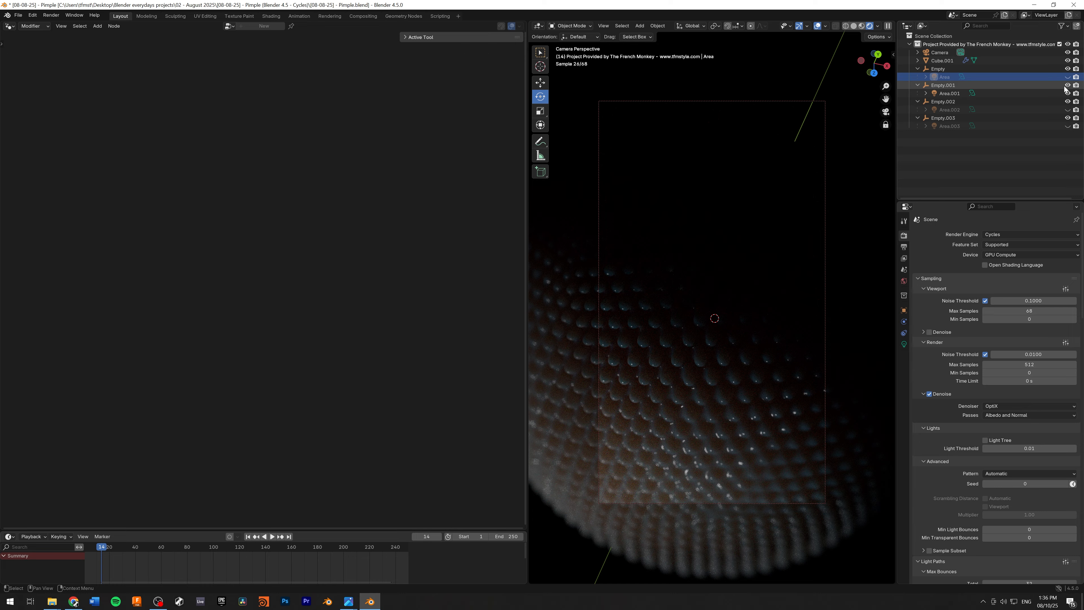
{"action": "left_click", "coordinate": [1067, 93]}
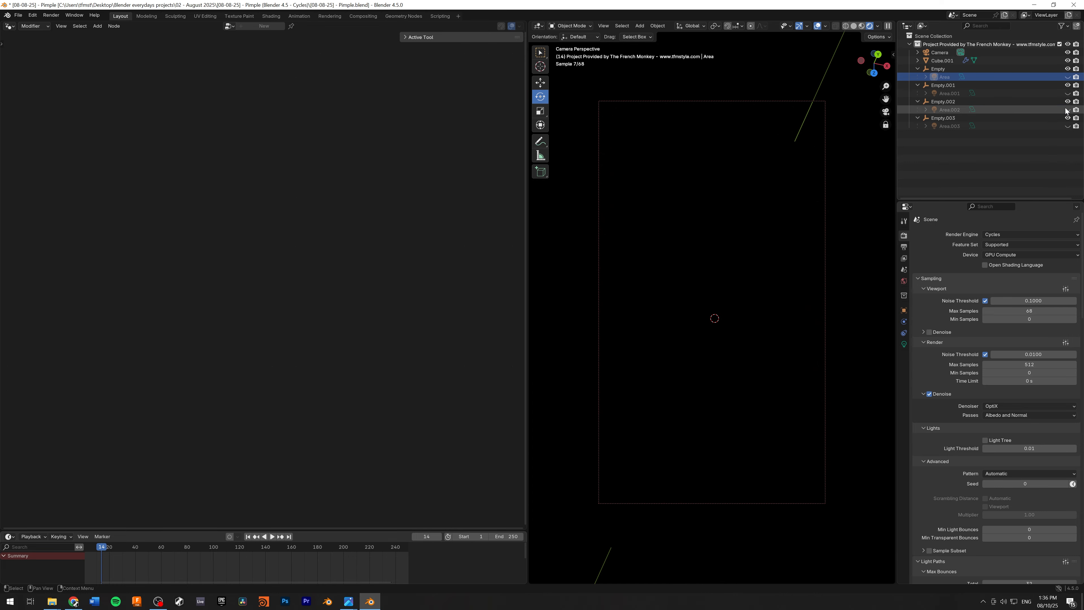
{"action": "left_click", "coordinate": [1068, 109]}
{"action": "left_click", "coordinate": [1067, 126]}
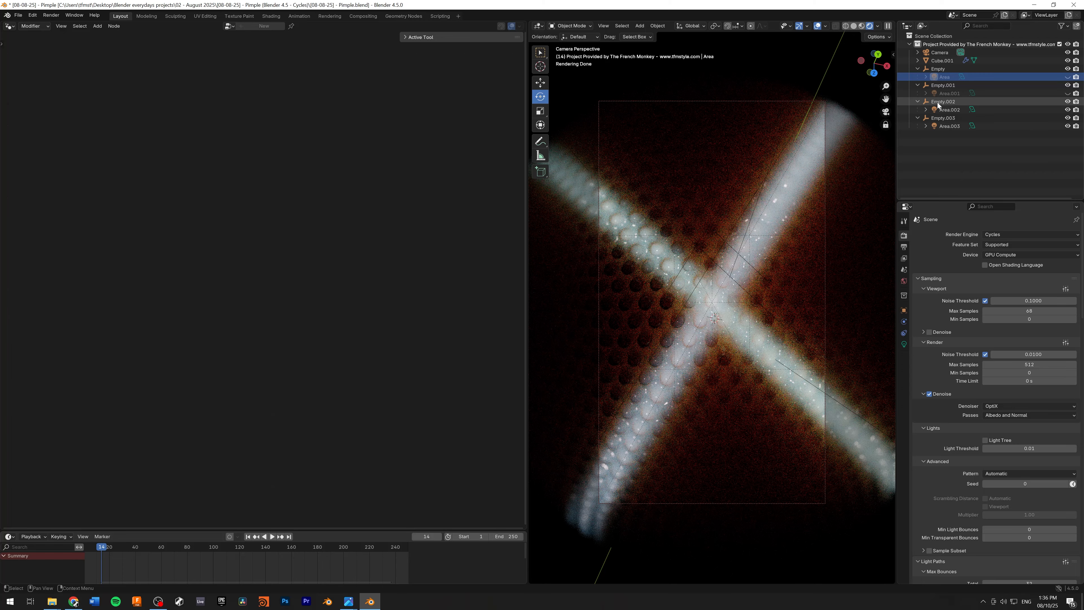
Try to rotate Empty.003 about the global X axis, and clear the selection.
{"action": "left_click", "coordinate": [942, 118]}
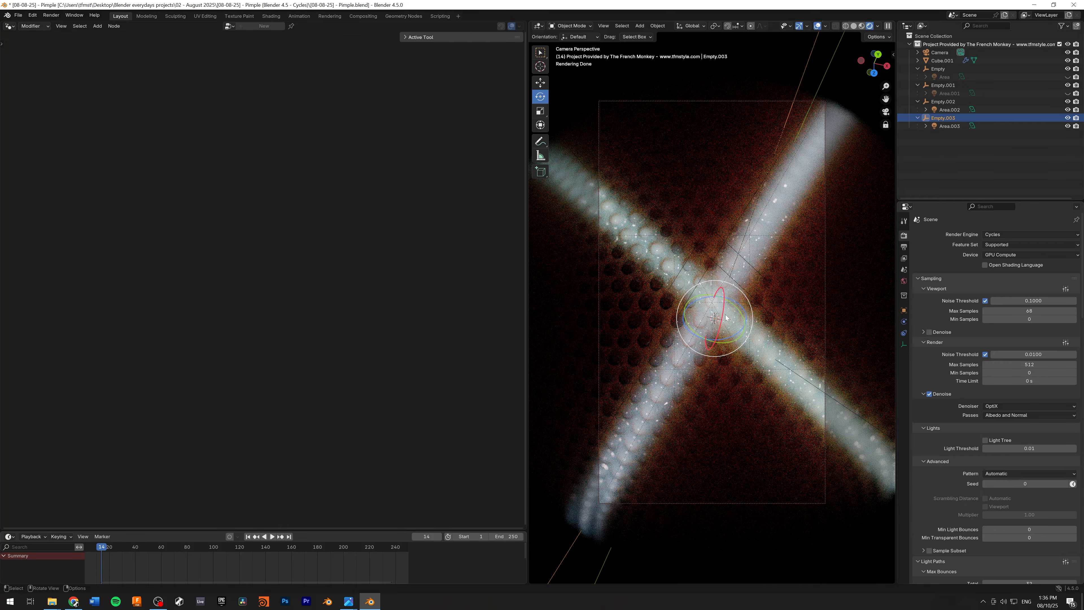
{"action": "key", "text": "r"}
{"action": "key", "text": "x"}
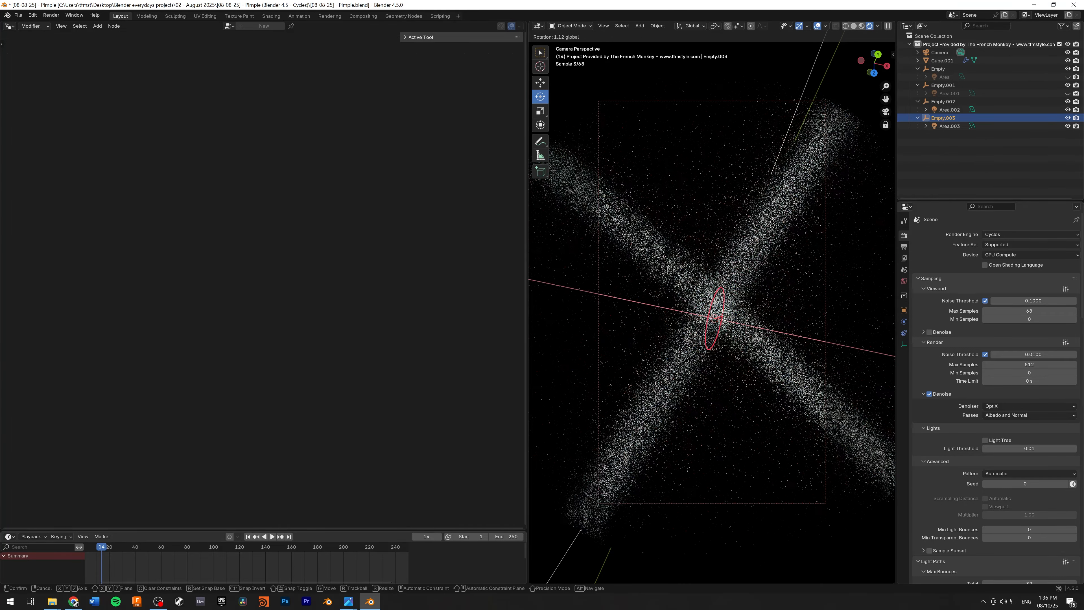
{"action": "left_click", "coordinate": [722, 318]}
{"action": "left_click", "coordinate": [960, 155]}
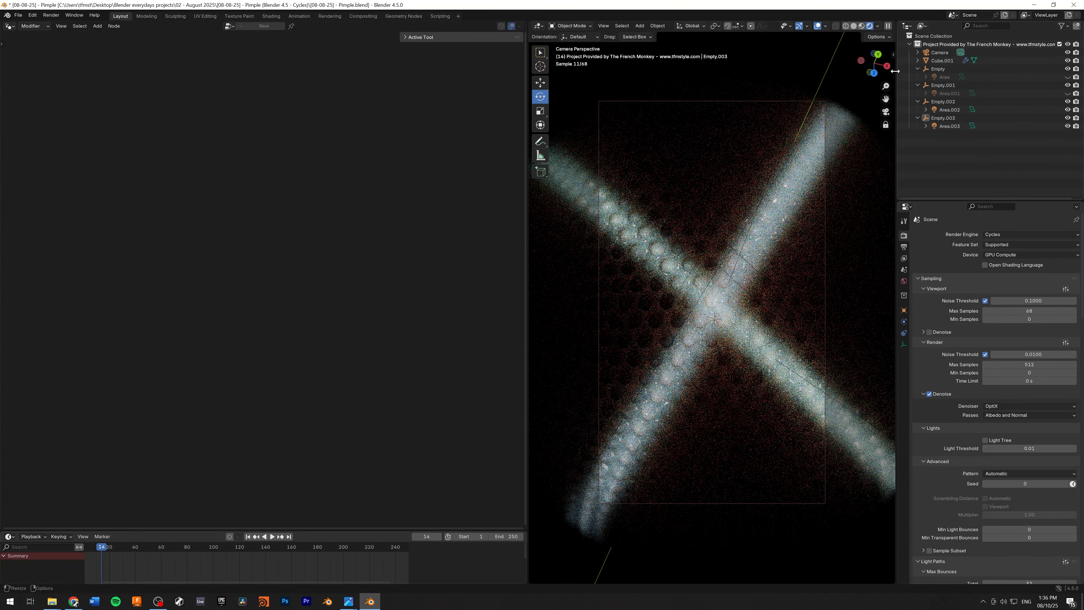
Collapse Empty.003 in the hierarchy and unhide the Area.001 and Area lights in the viewport.
{"action": "left_click", "coordinate": [917, 118]}
{"action": "left_click", "coordinate": [1067, 93]}
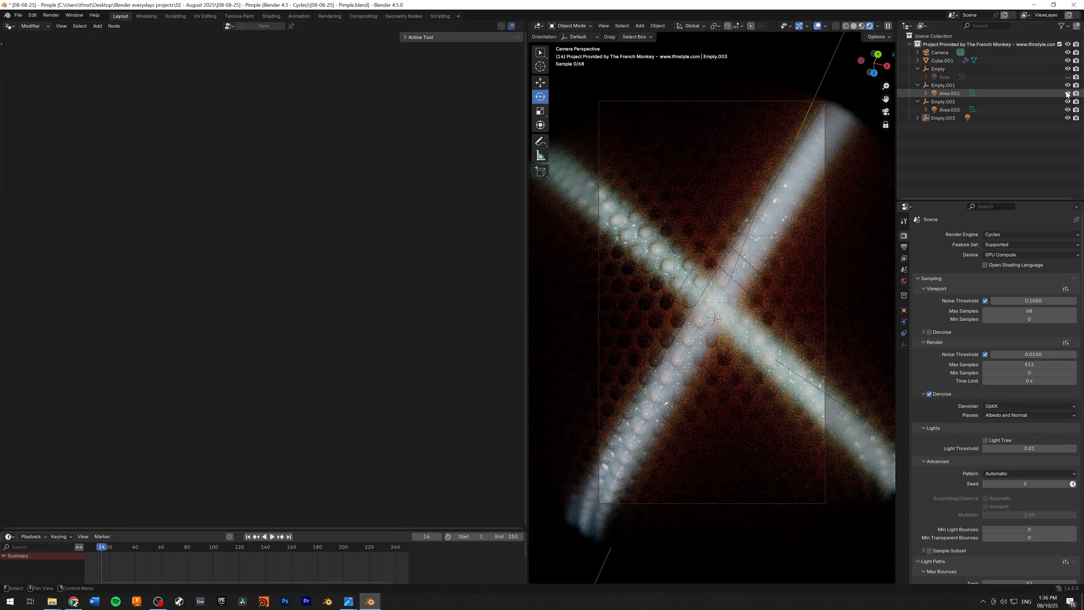
{"action": "left_click", "coordinate": [1067, 77]}
Select Cube.001 and open its material in the Shader Editor, focusing on the Principled BSDF settings.
{"action": "left_click", "coordinate": [941, 60]}
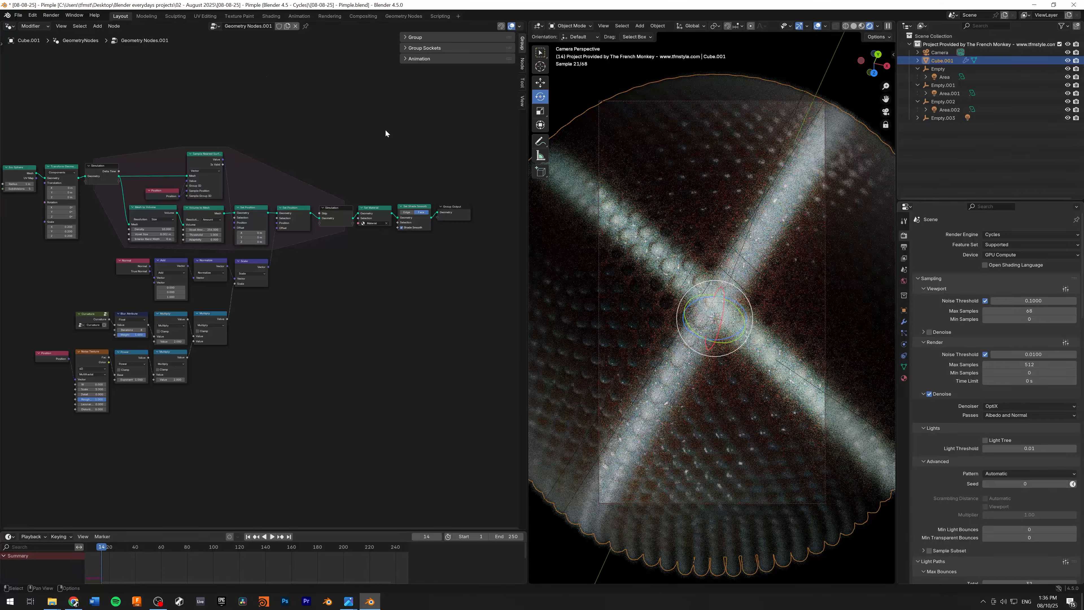
{"action": "left_click", "coordinate": [11, 26]}
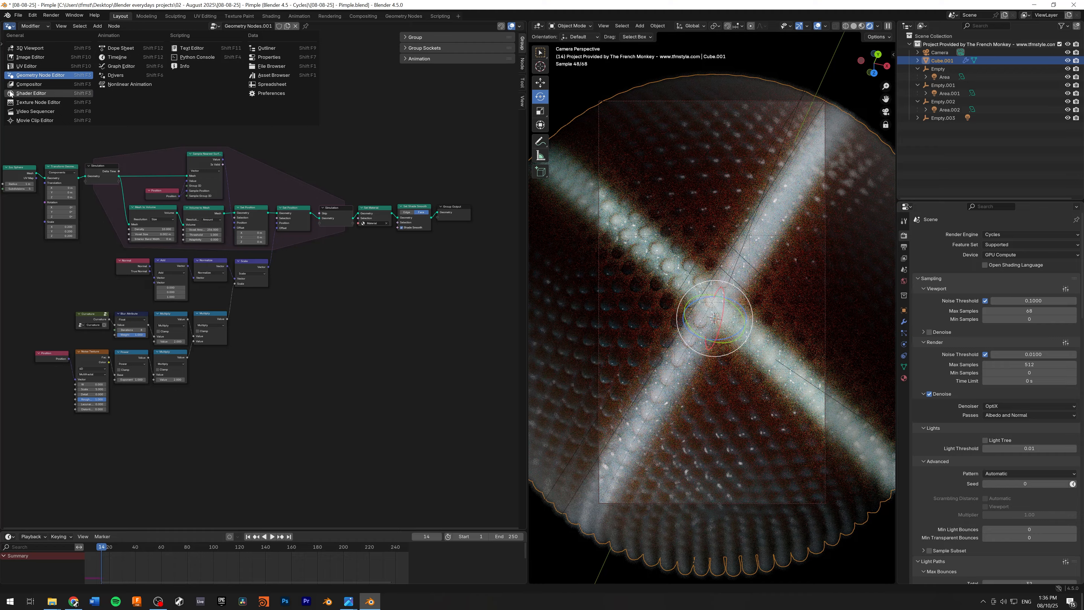
{"action": "left_click", "coordinate": [29, 91]}
{"action": "scroll", "coordinate": [306, 200], "scroll_direction": "up", "scroll_amount": 5}
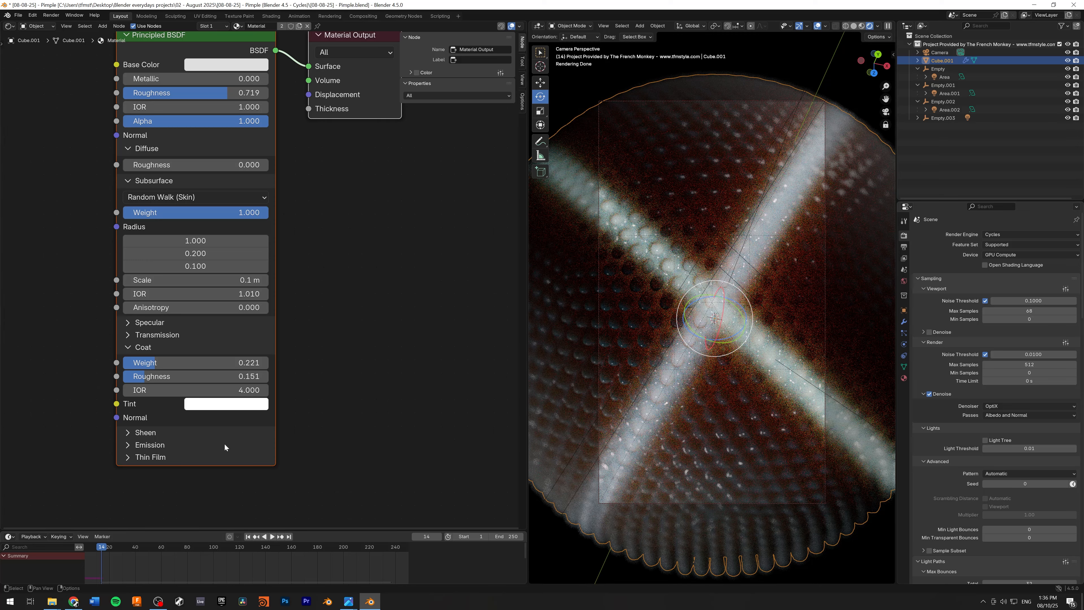
Compare the material without coat by setting the coat weight to 0.000, and raise the coat weight to 0.205.
{"action": "left_click_drag", "start_coordinate": [144, 363], "coordinate": [124, 363]}
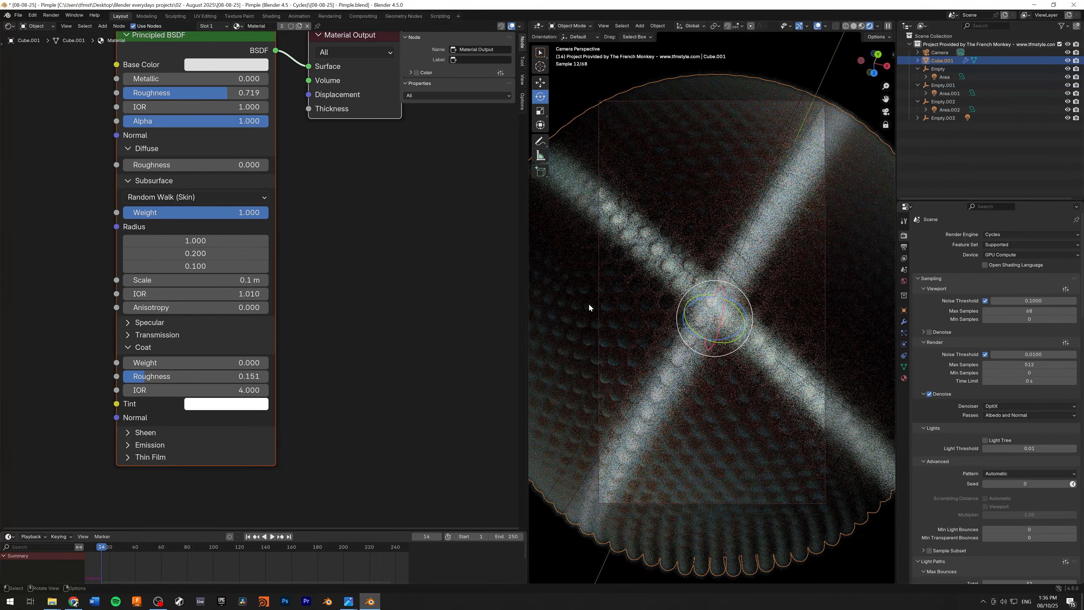
{"action": "mouse_move", "coordinate": [151, 366]}
{"action": "left_mouse_down"}
{"action": "mouse_move", "coordinate": [164, 366]}
{"action": "mouse_move", "coordinate": [142, 366]}
{"action": "left_mouse_up"}
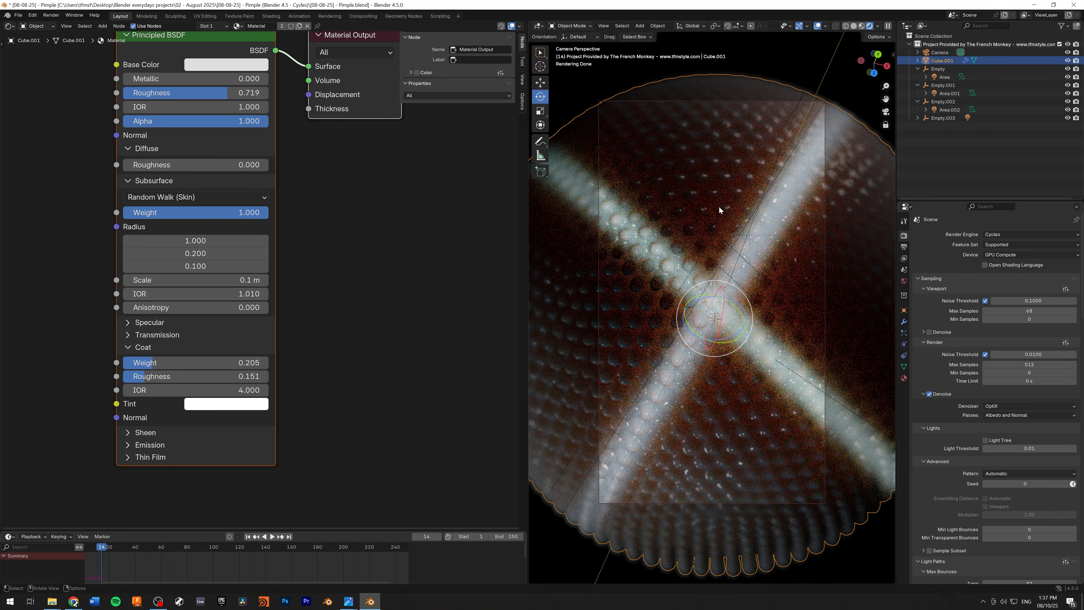
Try the Christensen-Burley subsurface method on the Principled BSDF and return it to Random Walk (Skin).
{"action": "middle_click_drag", "start_coordinate": [105, 94], "coordinate": [106, 114]}
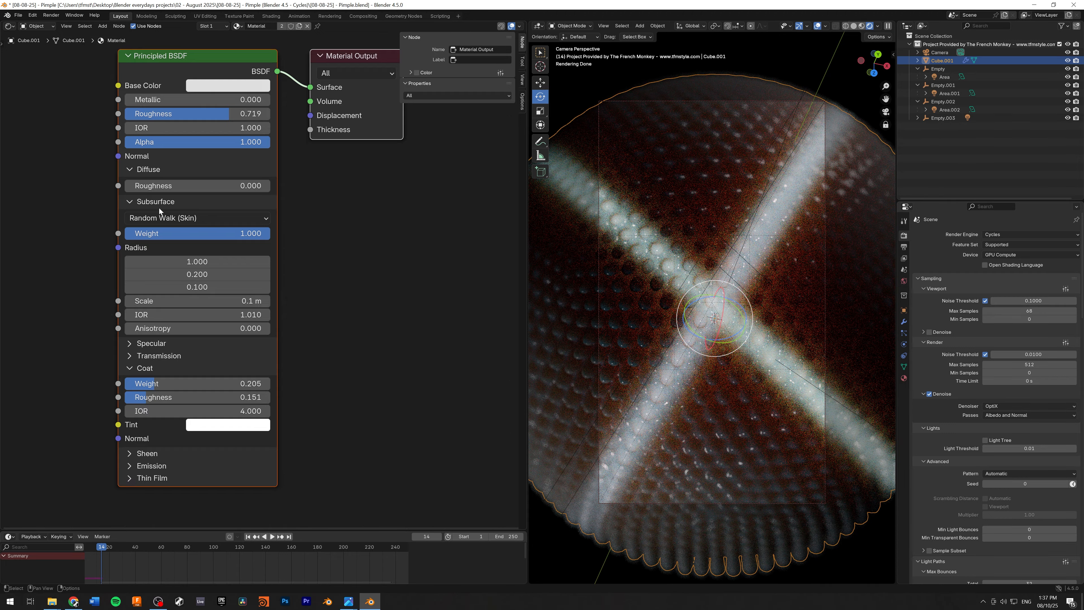
{"action": "scroll", "coordinate": [157, 209], "scroll_direction": "up", "scroll_amount": 2}
{"action": "middle_click_drag", "start_coordinate": [383, 242], "coordinate": [459, 231]}
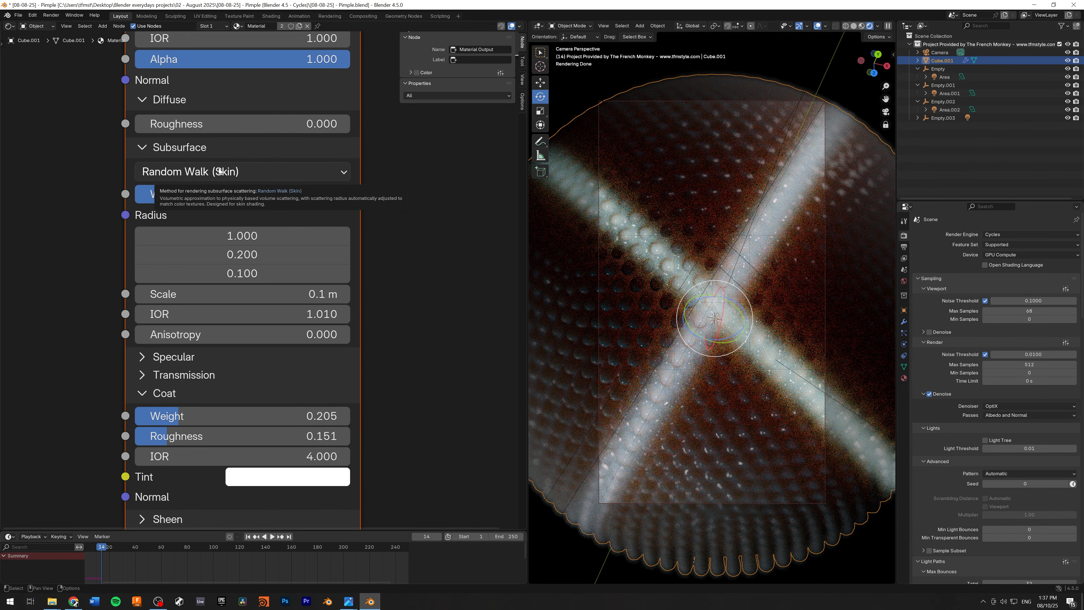
{"action": "left_click", "coordinate": [254, 166]}
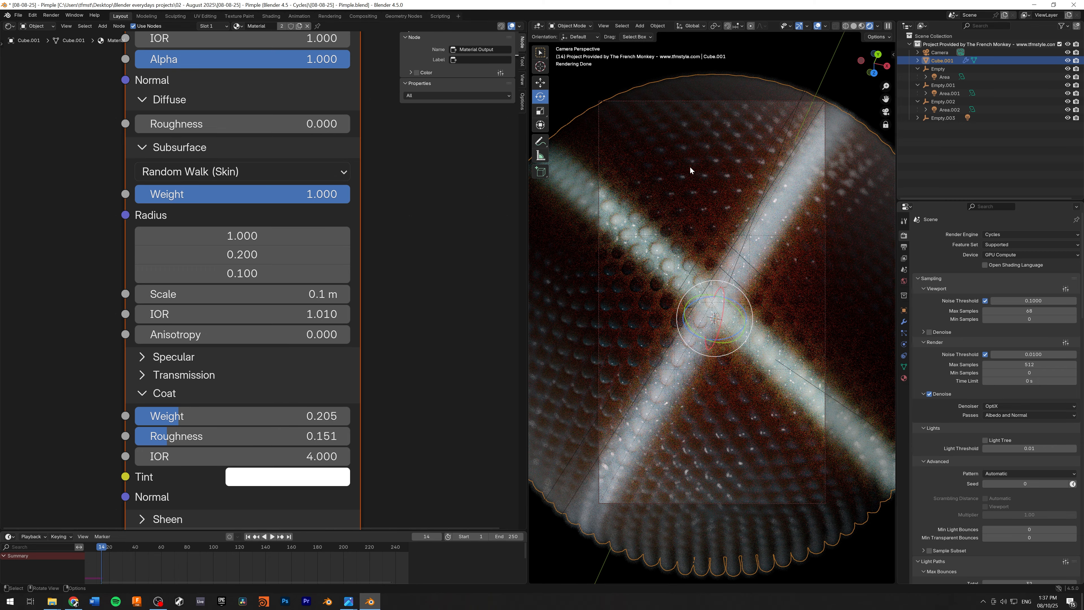
{"action": "left_click", "coordinate": [246, 169]}
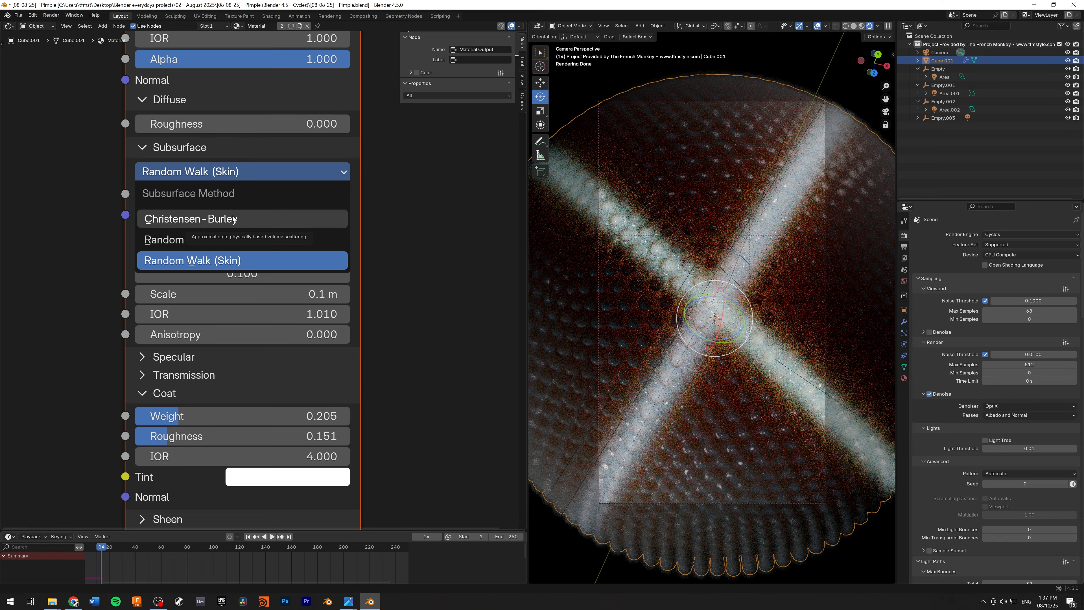
{"action": "left_click", "coordinate": [211, 218]}
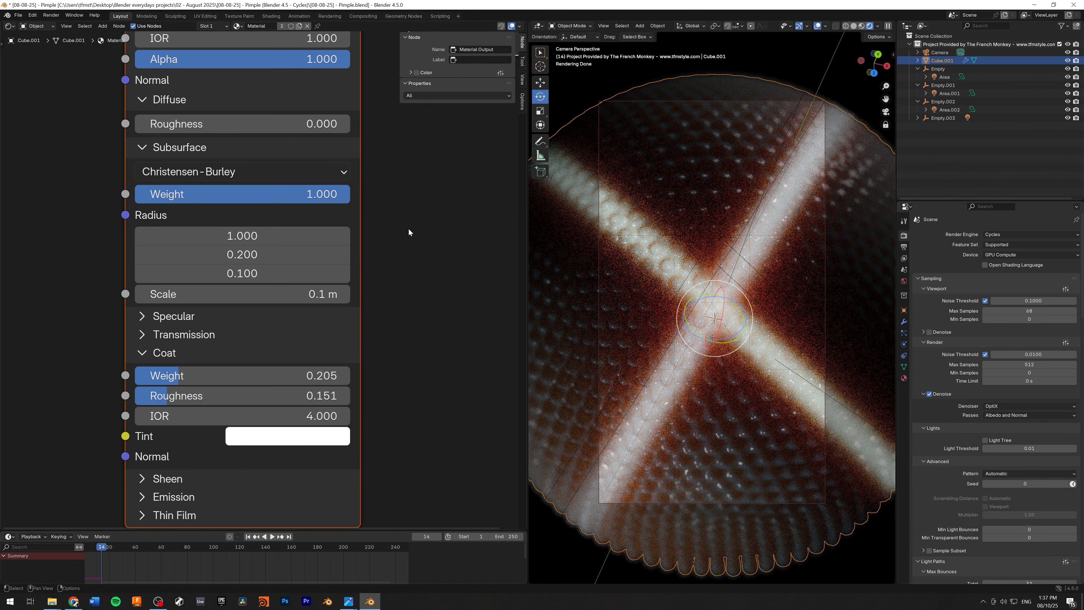
{"action": "left_click", "coordinate": [243, 167]}
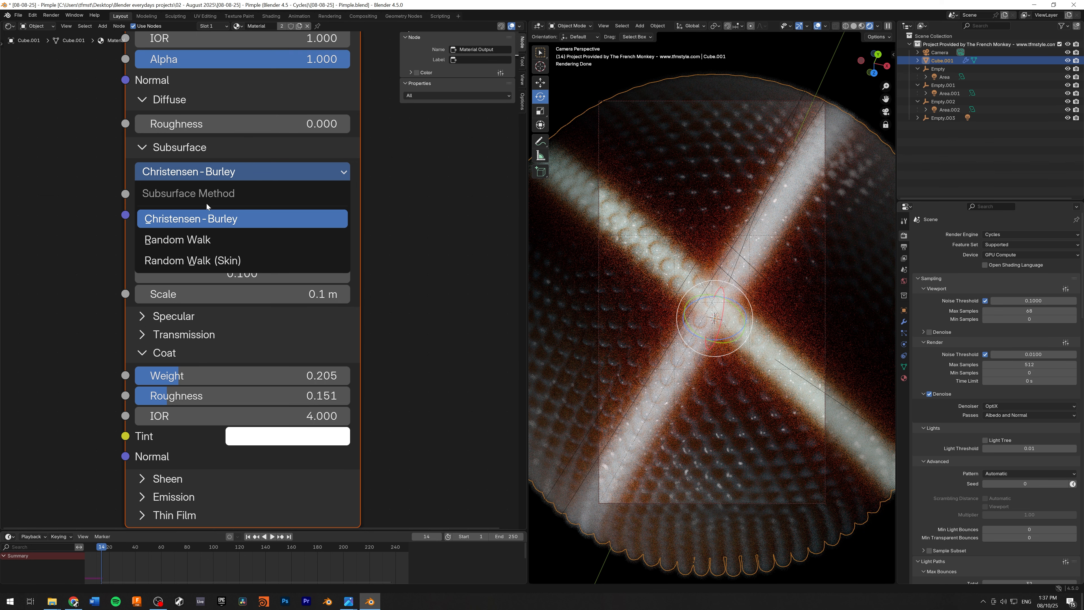
{"action": "left_click", "coordinate": [200, 171]}
{"action": "left_click", "coordinate": [207, 260]}
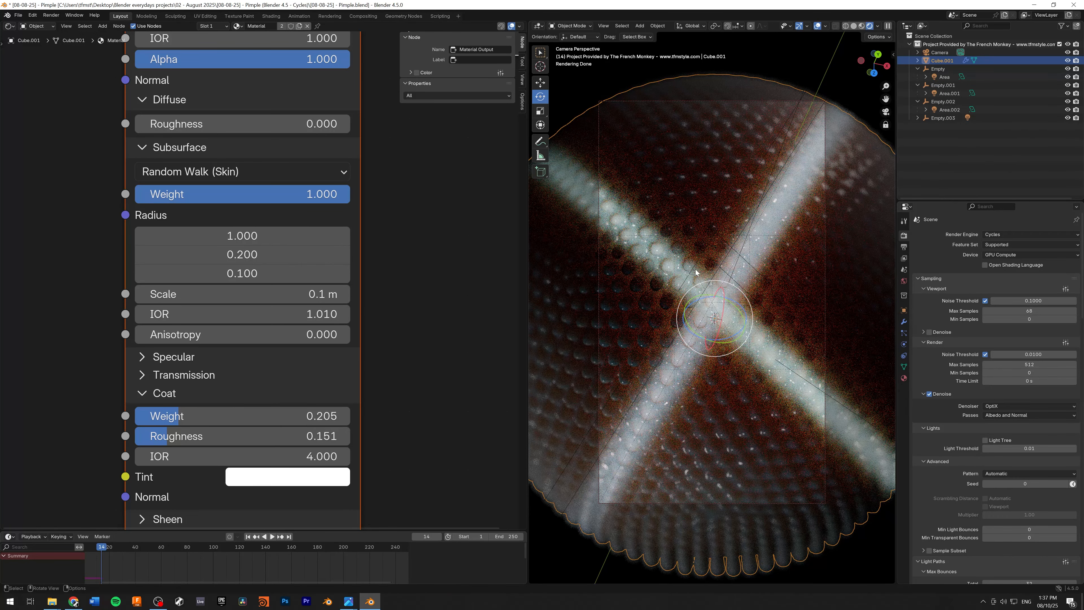
Set the Principled BSDF's subsurface method to Christensen-Burley, checking the bumps up close and in the full camera view.
{"action": "scroll", "coordinate": [695, 272], "scroll_direction": "up", "scroll_amount": 2}
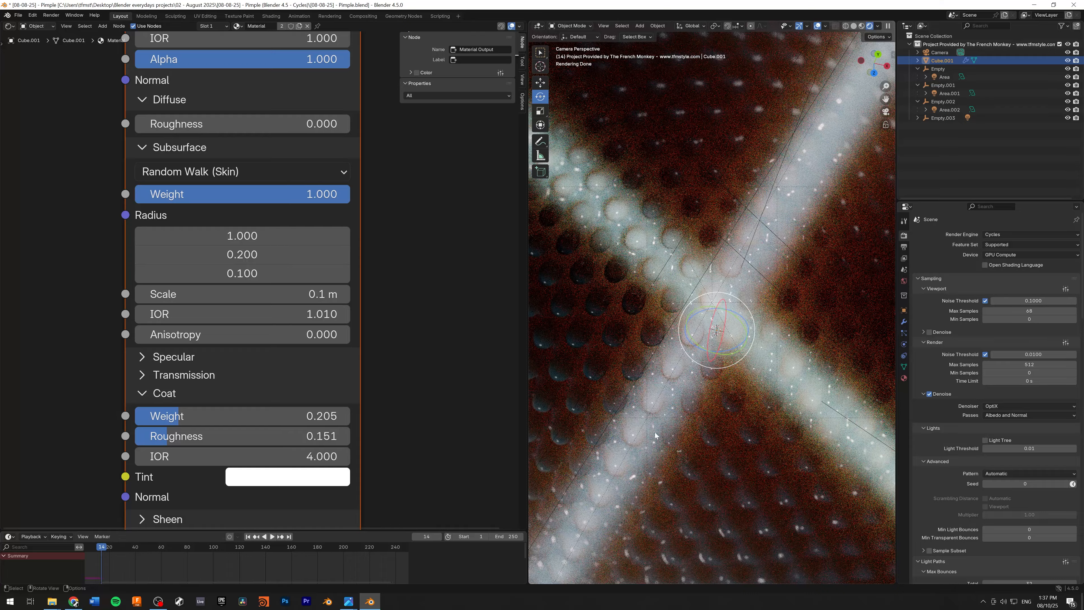
{"action": "left_click", "coordinate": [224, 172]}
{"action": "left_click", "coordinate": [201, 216]}
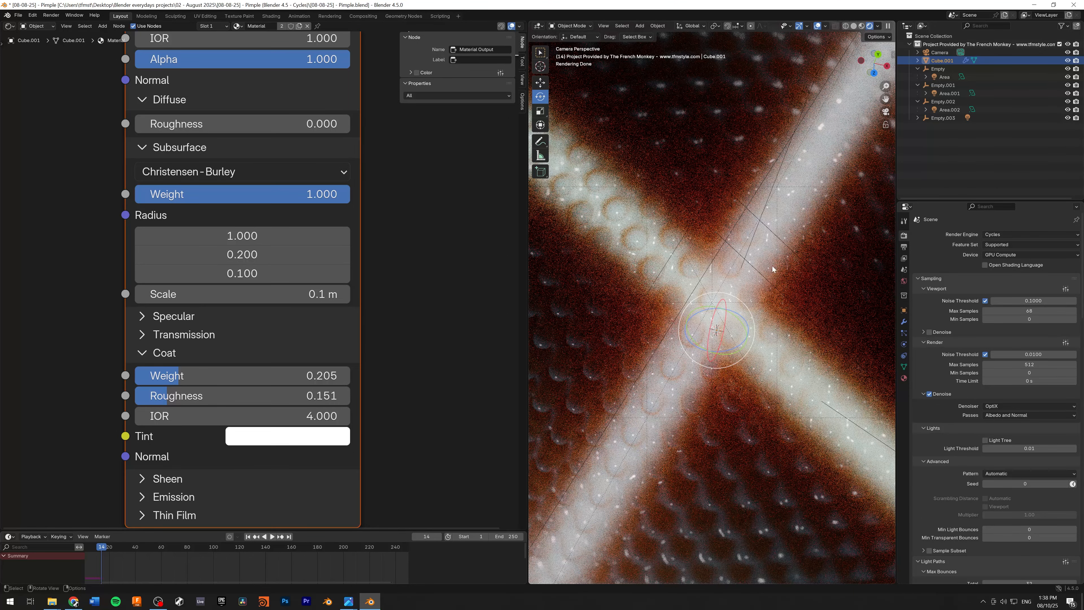
{"action": "scroll", "coordinate": [711, 282], "scroll_direction": "down", "scroll_amount": 3}
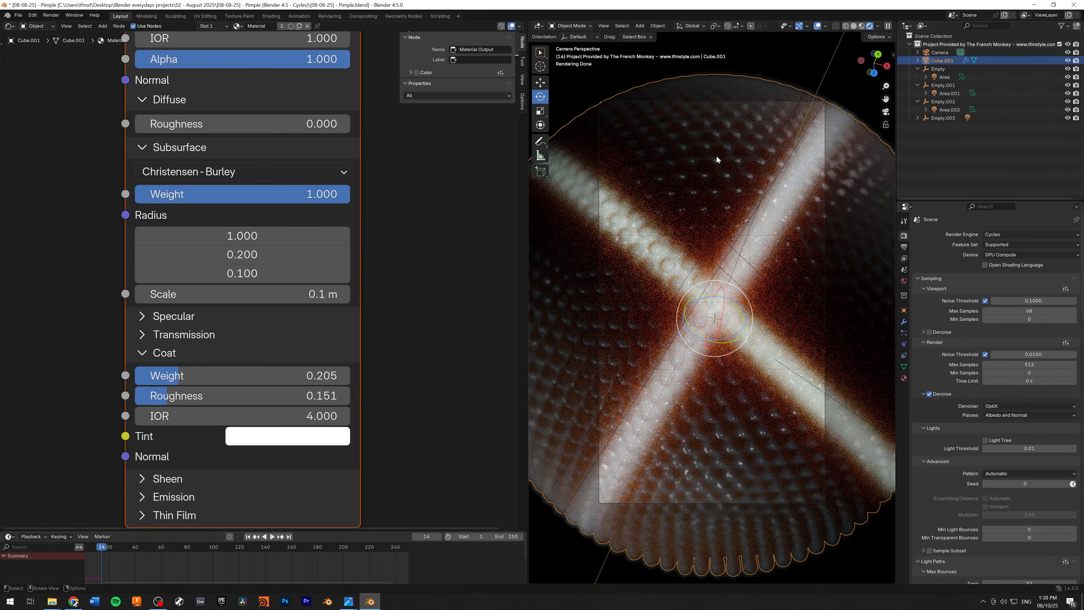
Replace the material node view with the Geometry Node Editor, showing the node tree of Cube.001.
{"action": "key", "text": "Home"}
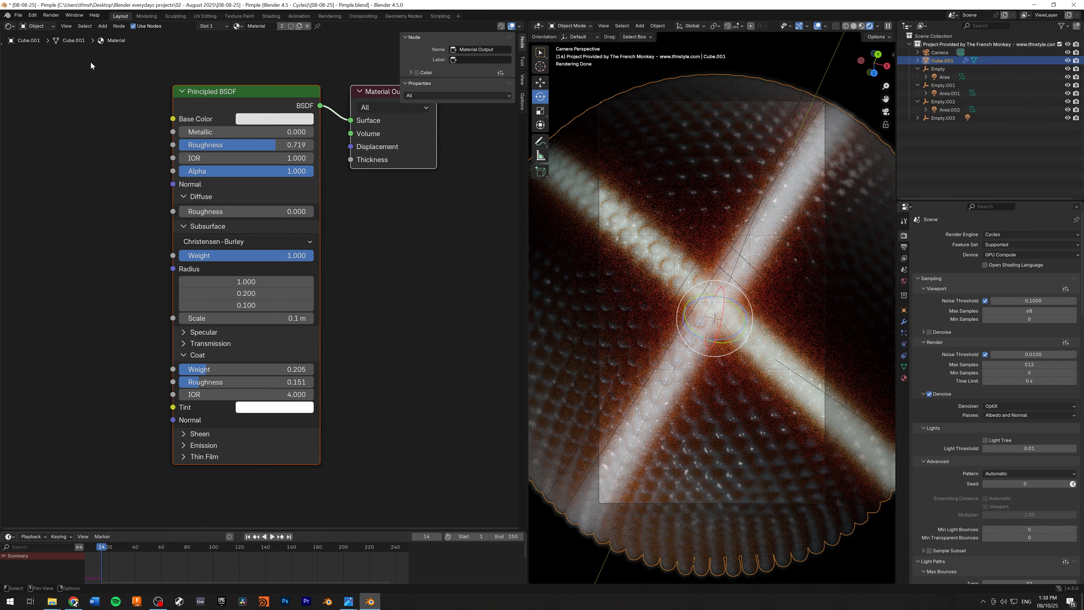
{"action": "left_click", "coordinate": [9, 26]}
{"action": "left_click", "coordinate": [55, 75]}
{"action": "middle_click_drag", "start_coordinate": [337, 273], "coordinate": [447, 277]}
{"action": "scroll", "coordinate": [406, 282], "scroll_direction": "down", "scroll_amount": 7}
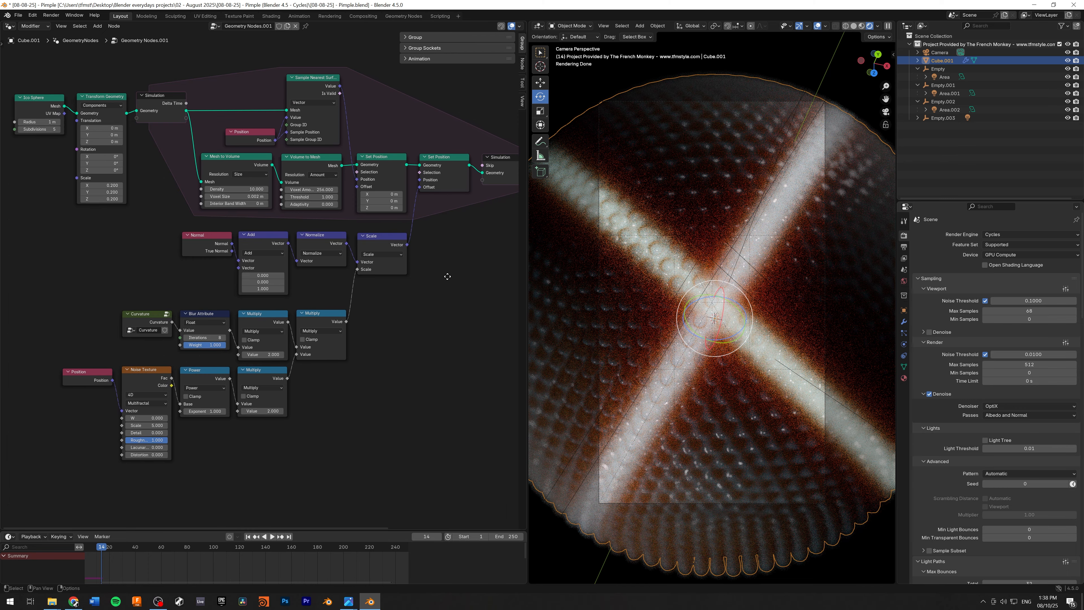
Examine the Normal, Curvature and Noise Texture branches that feed the Scale node of the growth simulation.
{"action": "scroll", "coordinate": [447, 278], "scroll_direction": "up", "scroll_amount": 2}
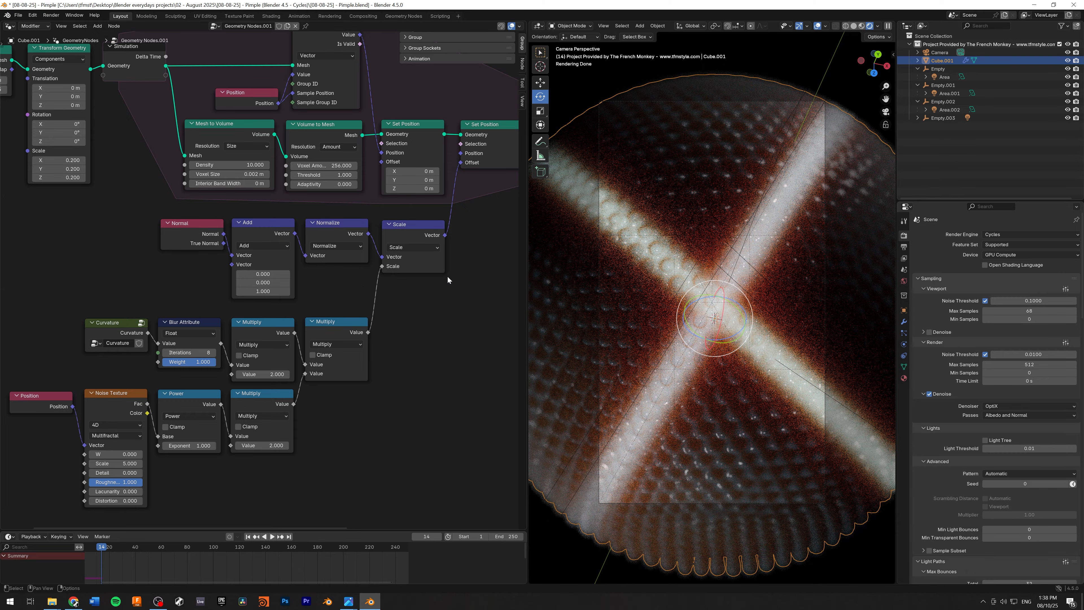
{"action": "scroll", "coordinate": [255, 173], "scroll_direction": "up", "scroll_amount": 3}
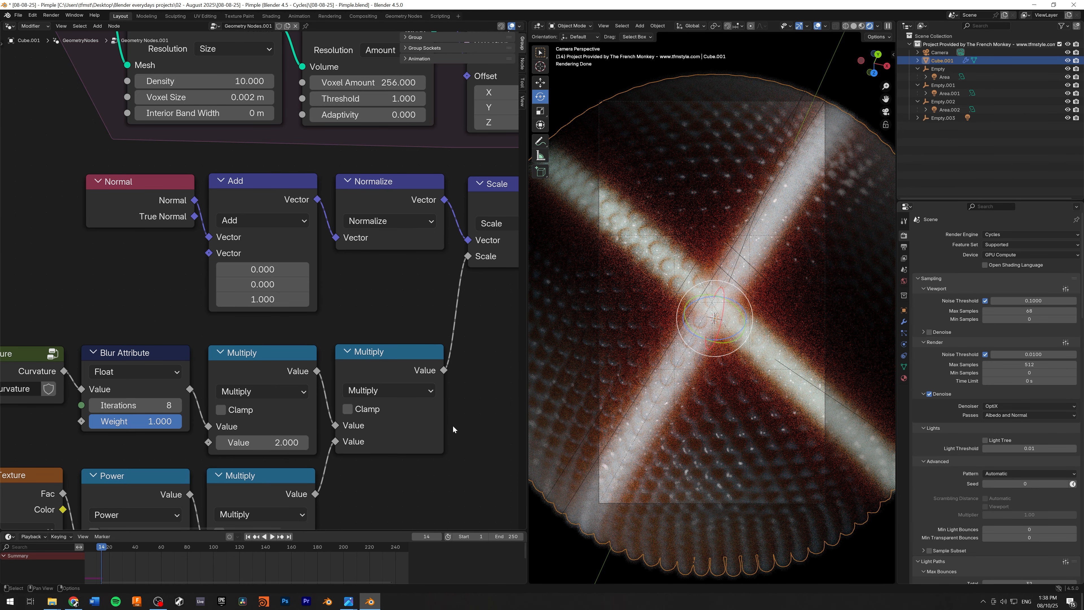
{"action": "scroll", "coordinate": [434, 412], "scroll_direction": "down", "scroll_amount": 2}
{"action": "middle_click_drag", "start_coordinate": [391, 386], "coordinate": [439, 340]}
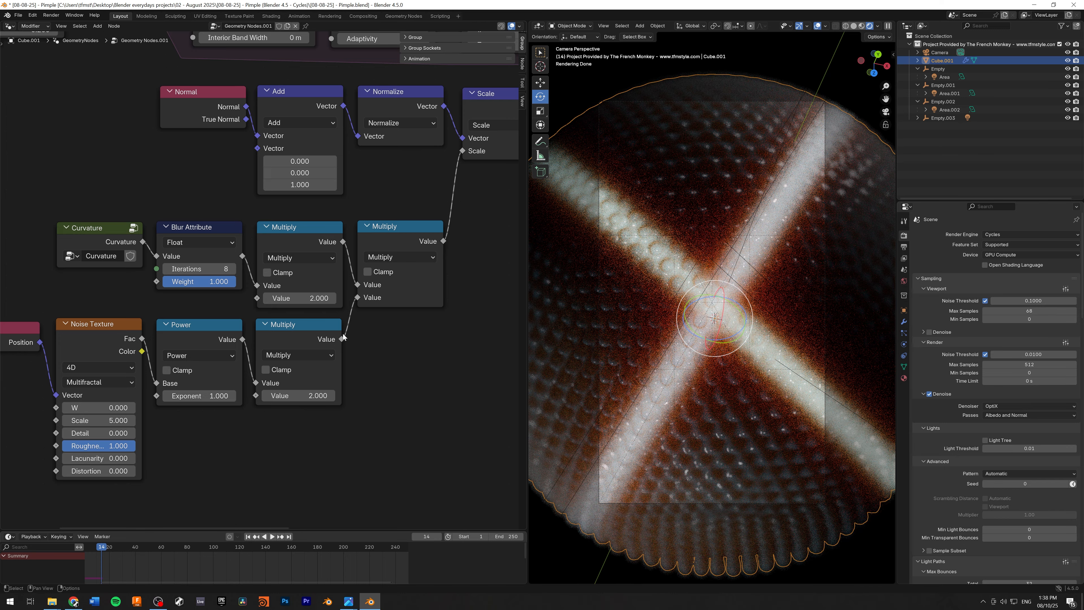
{"action": "middle_click_drag", "start_coordinate": [376, 385], "coordinate": [420, 342]}
{"action": "scroll", "coordinate": [396, 346], "scroll_direction": "up", "scroll_amount": 2}
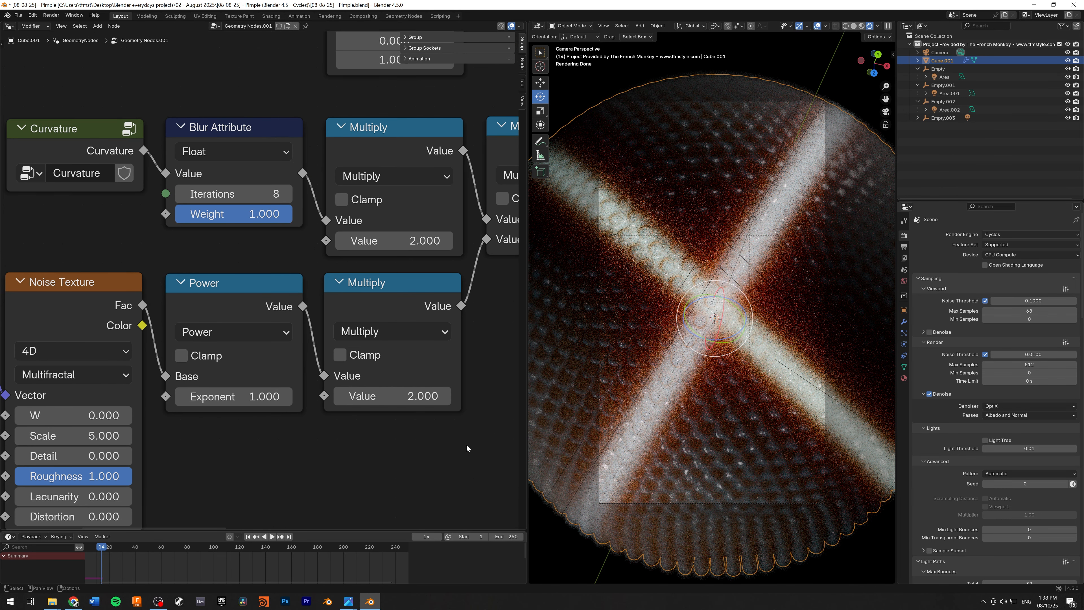
{"action": "middle_click_drag", "start_coordinate": [436, 446], "coordinate": [394, 385]}
{"action": "scroll", "coordinate": [375, 386], "scroll_direction": "down", "scroll_amount": 1}
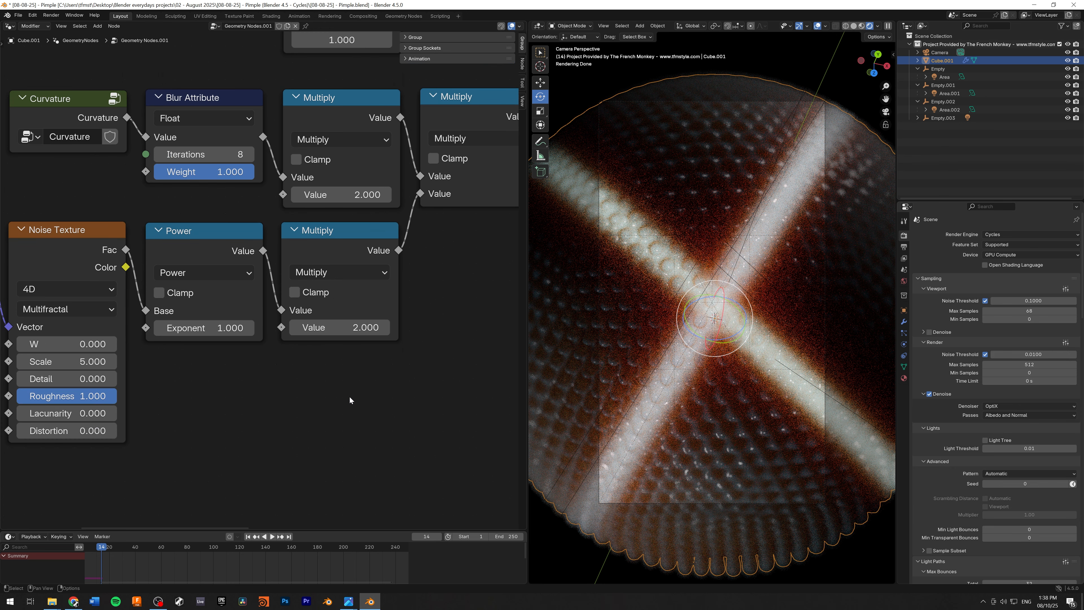
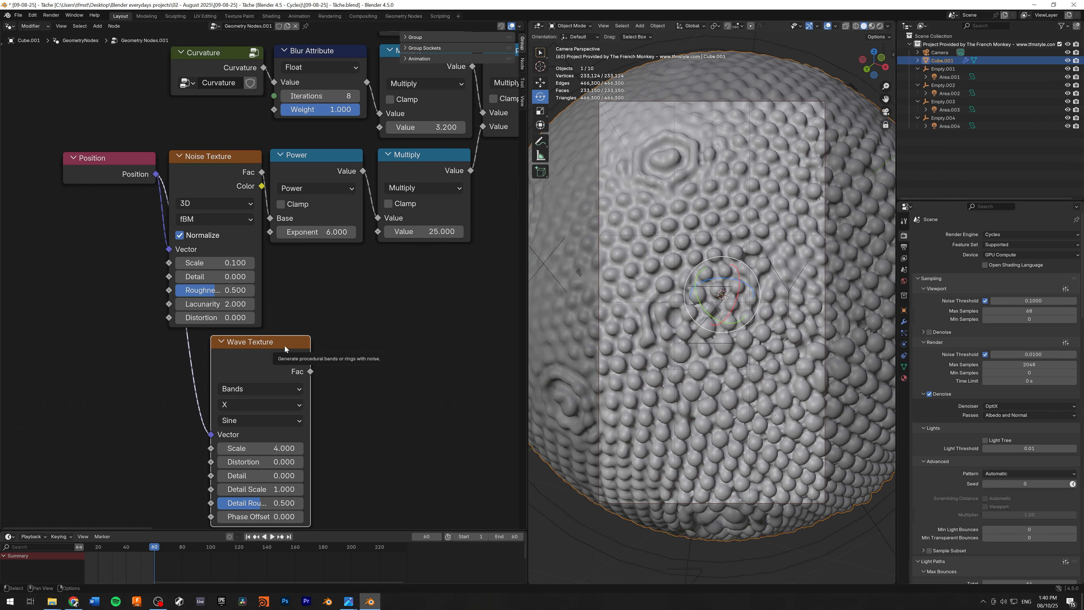
Delete the Wave Texture node below the Noise Texture in the Tâche project's geometry nodes.
{"action": "key", "text": "x"}
{"action": "middle_click_drag", "start_coordinate": [313, 348], "coordinate": [218, 318]}
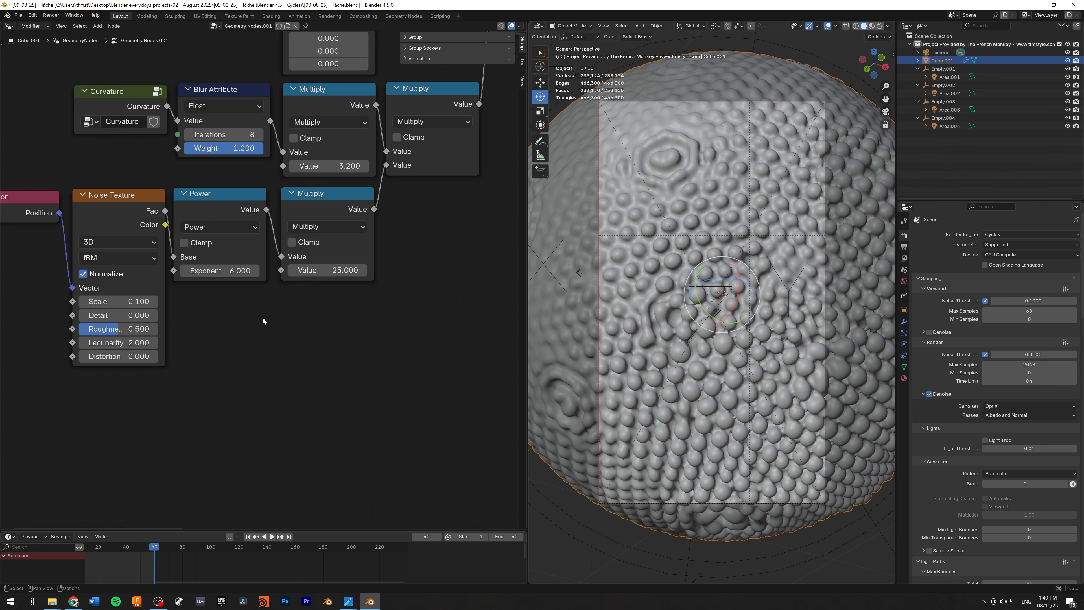
{"action": "middle_click_drag", "start_coordinate": [145, 297], "coordinate": [164, 338]}
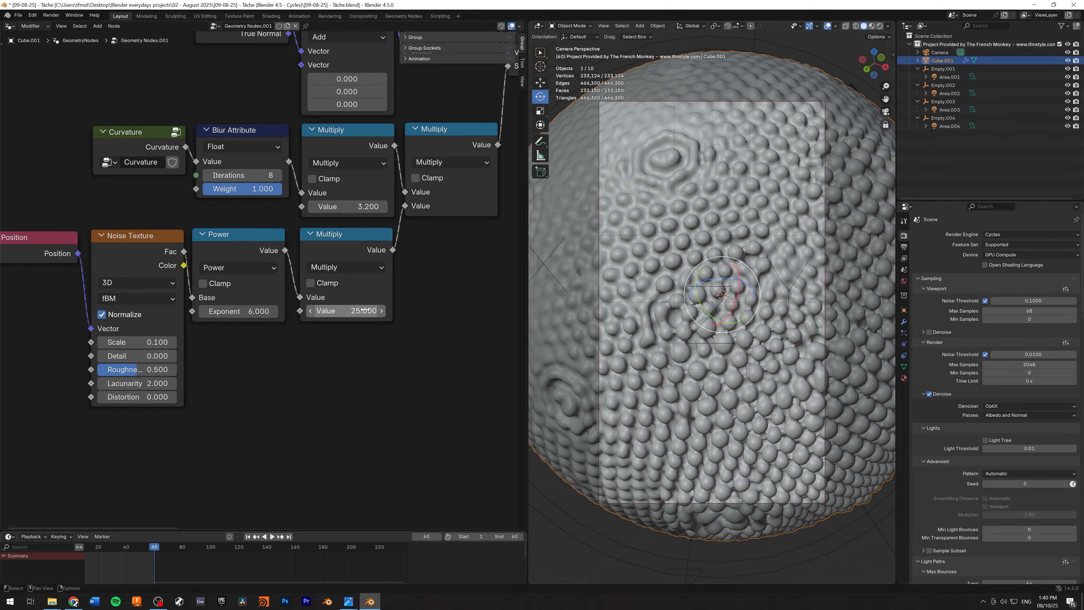
Examine the node tree from the Ico Sphere and volume remeshing through the Simulation zone to the Bake and Set Material nodes.
{"action": "scroll", "coordinate": [364, 310], "scroll_direction": "down", "scroll_amount": 2}
{"action": "middle_click_drag", "start_coordinate": [316, 314], "coordinate": [296, 450]}
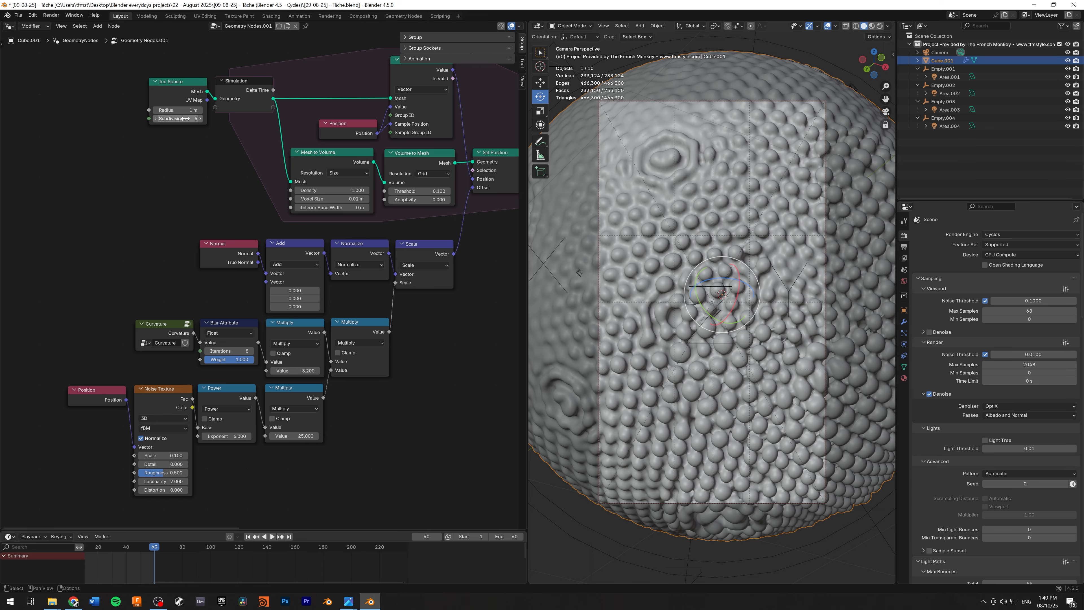
{"action": "left_click_drag", "start_coordinate": [194, 119], "coordinate": [182, 119]}
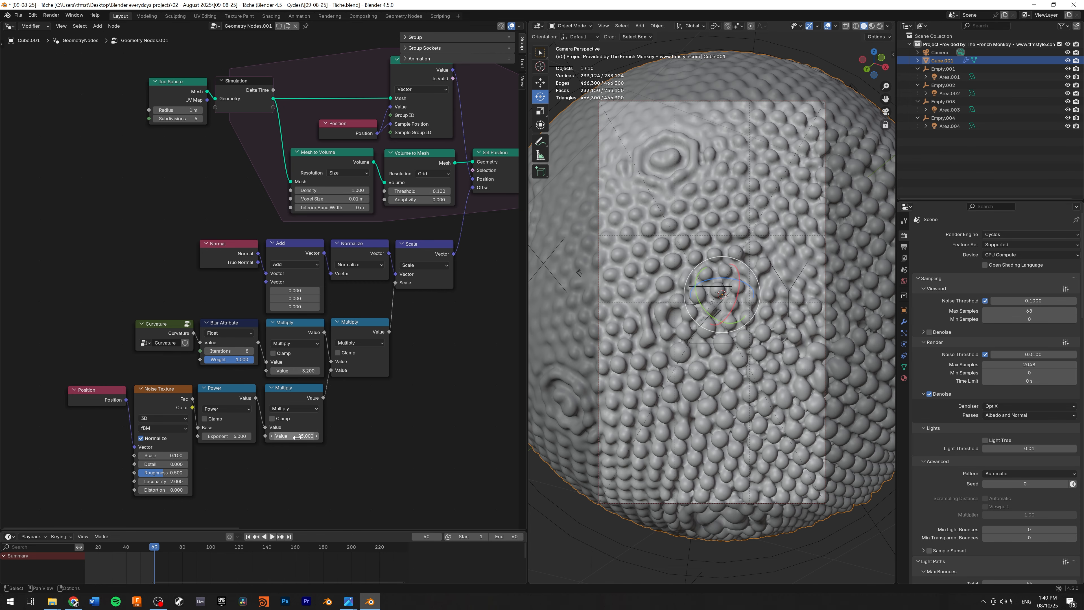
{"action": "middle_click_drag", "start_coordinate": [420, 343], "coordinate": [311, 370]}
{"action": "middle_click_drag", "start_coordinate": [411, 323], "coordinate": [387, 335]}
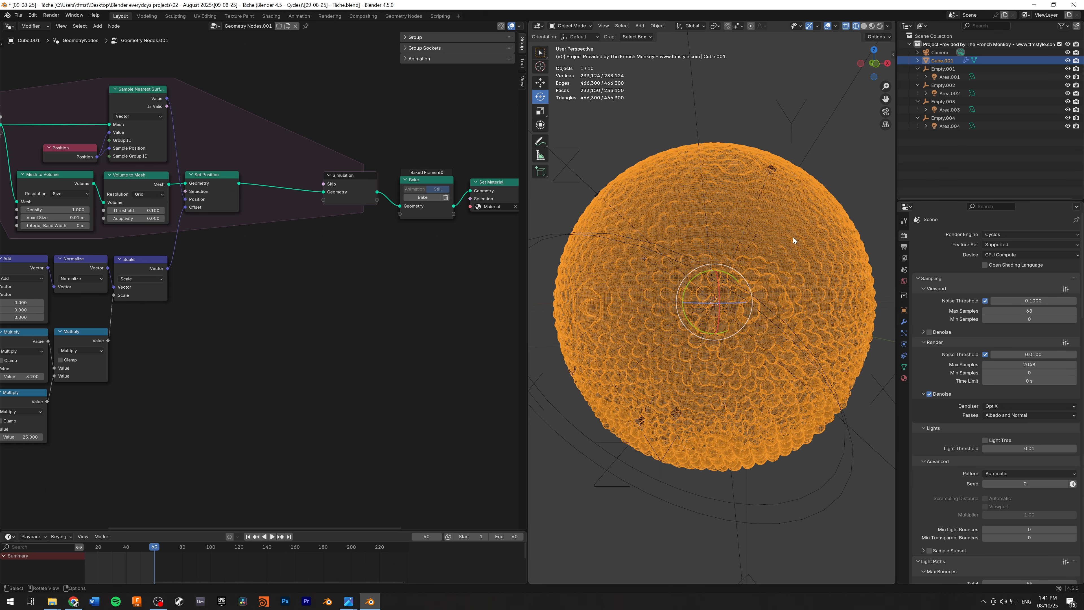
Return the viewport to the camera view and display Cube.001 in rendered shading.
{"action": "left_click", "coordinate": [864, 26]}
{"action": "middle_click_drag", "start_coordinate": [818, 213], "coordinate": [796, 190]}
{"action": "left_click", "coordinate": [886, 112]}
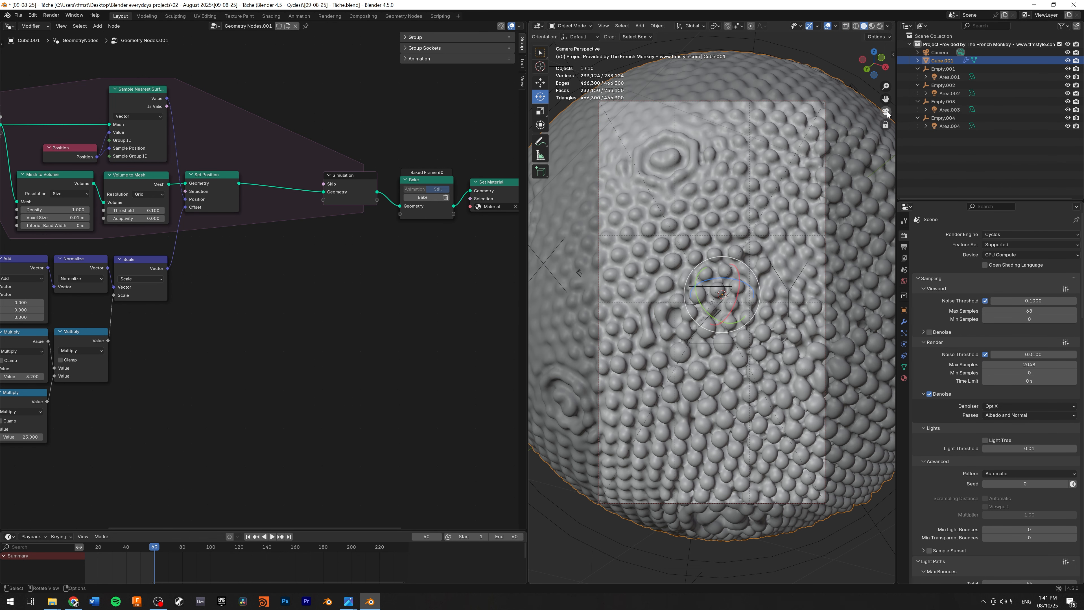
{"action": "left_click", "coordinate": [880, 26]}
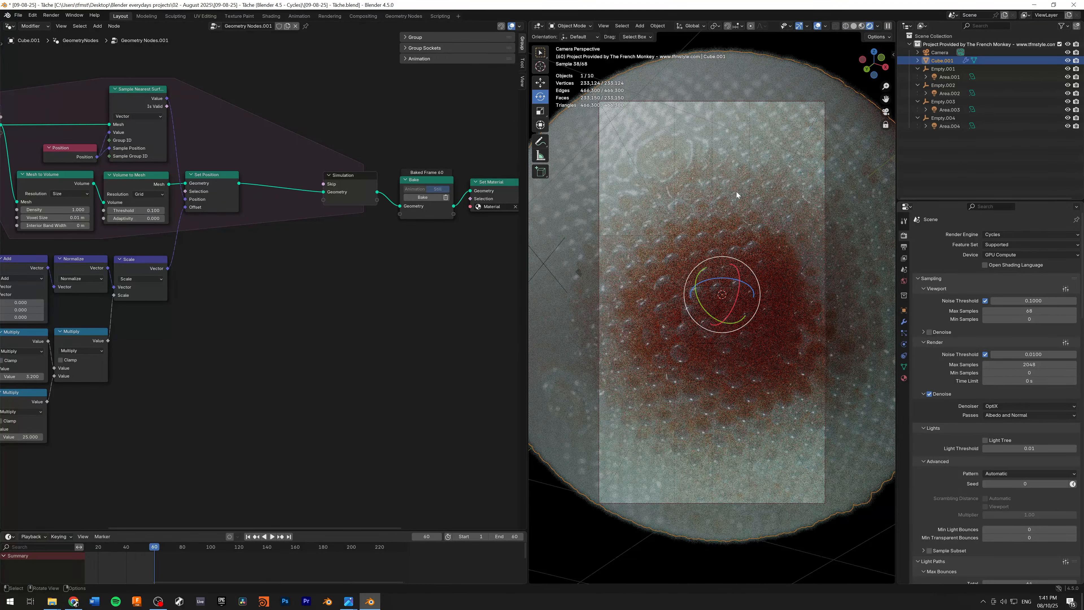
Review the whole geometry node tree, focusing on the curvature and noise Multiply nodes that drive the offset scale.
{"action": "scroll", "coordinate": [326, 316], "scroll_direction": "down", "scroll_amount": 8}
{"action": "middle_click_drag", "start_coordinate": [231, 327], "coordinate": [230, 288]}
{"action": "scroll", "coordinate": [341, 316], "scroll_direction": "up", "scroll_amount": 4}
{"action": "scroll", "coordinate": [341, 320], "scroll_direction": "up", "scroll_amount": 1}
{"action": "scroll", "coordinate": [239, 287], "scroll_direction": "down", "scroll_amount": 8}
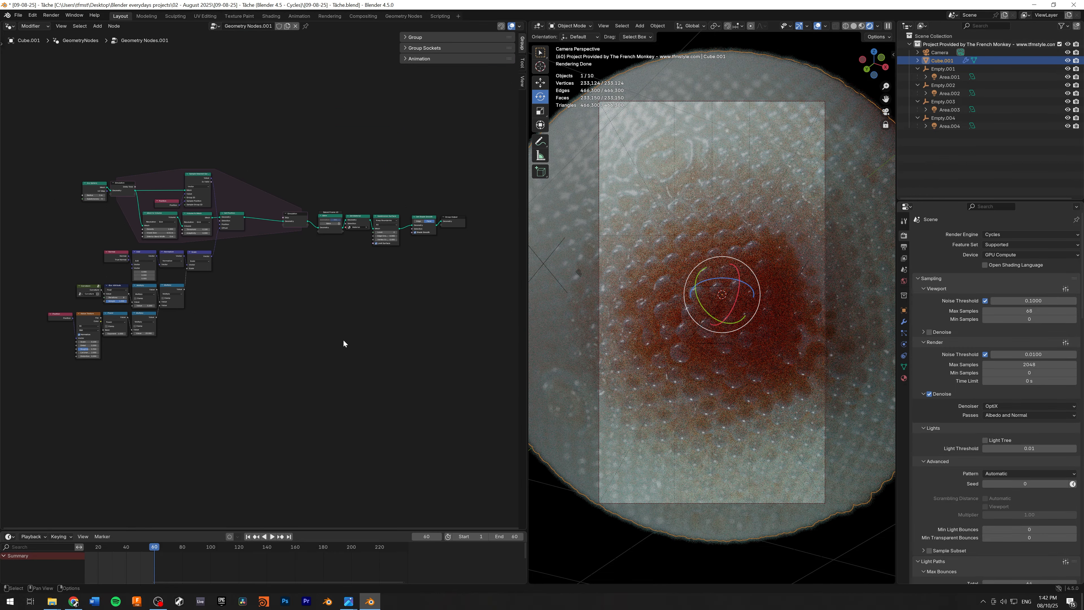
{"action": "scroll", "coordinate": [277, 317], "scroll_direction": "up", "scroll_amount": 6}
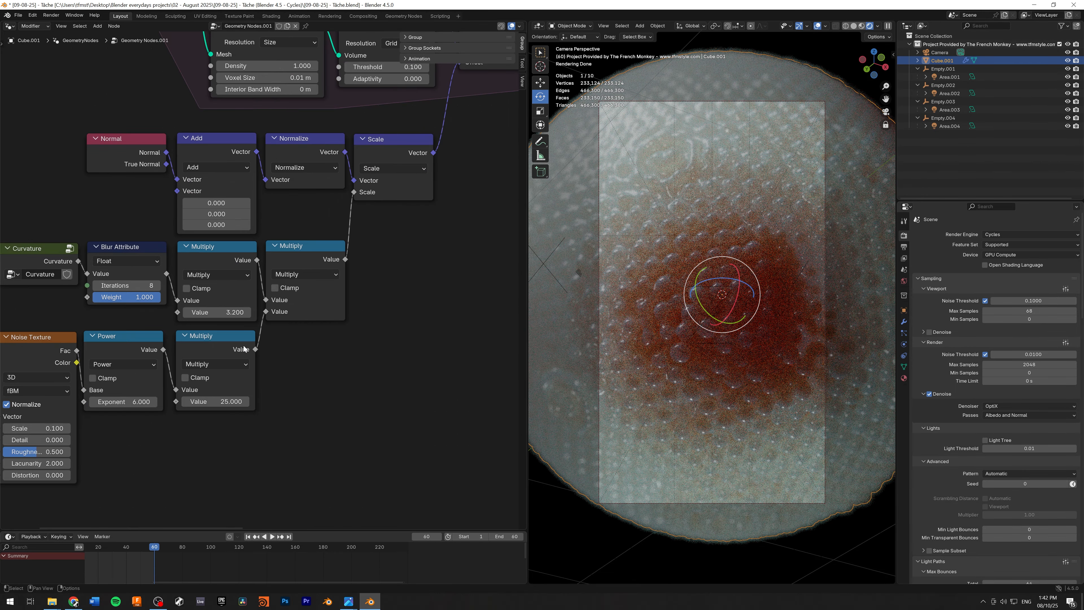
{"action": "middle_click_drag", "start_coordinate": [355, 369], "coordinate": [453, 323]}
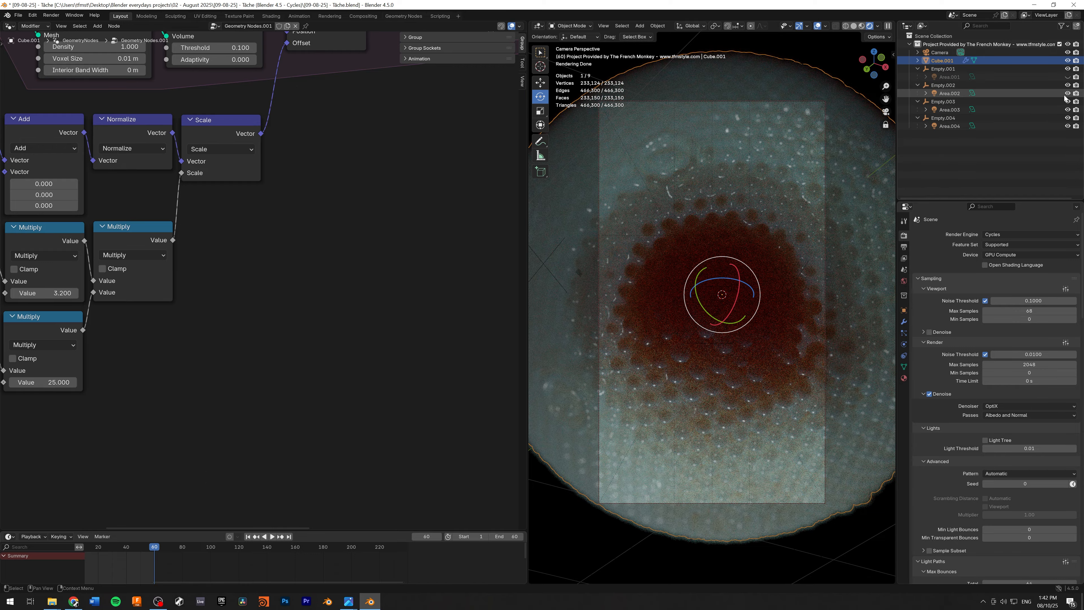
Isolate Area.004 and then Area.003 in the viewport, hiding the other area lights and leaving only Area.003 shown.
{"action": "left_click", "coordinate": [1068, 93]}
{"action": "left_click", "coordinate": [1067, 109]}
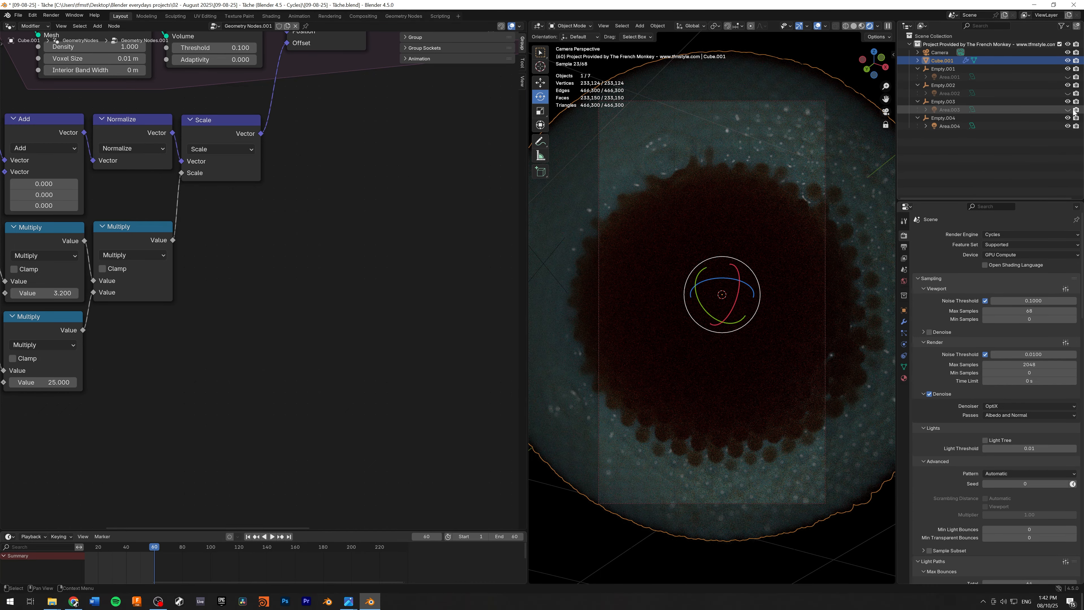
{"action": "left_click", "coordinate": [1067, 125]}
{"action": "left_click", "coordinate": [1067, 109]}
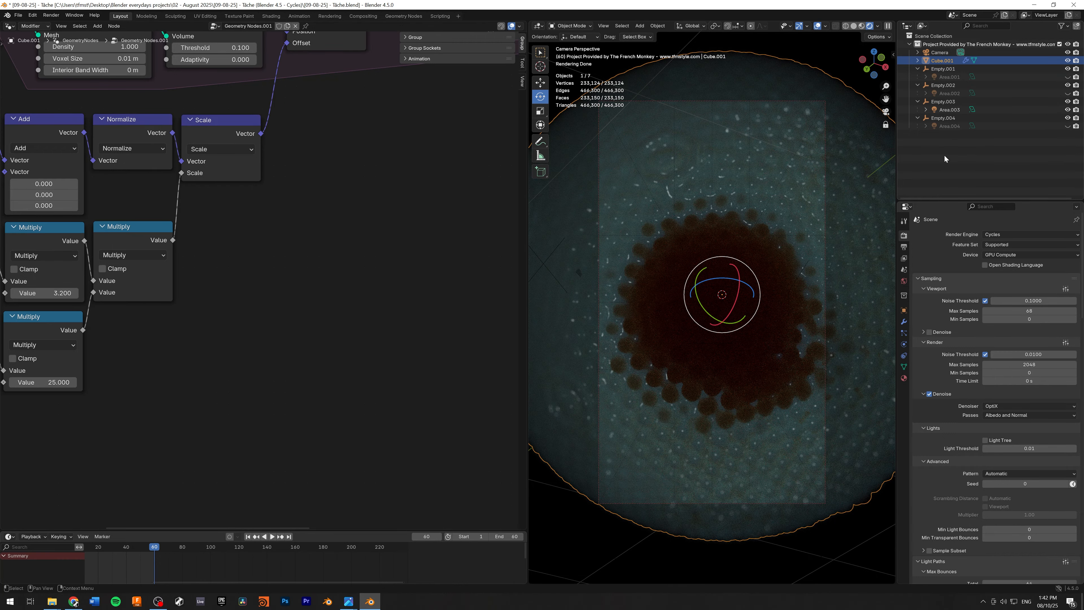
Move Area.003 to a Z location of 0.99314 m and open its light data settings.
{"action": "left_click", "coordinate": [945, 110]}
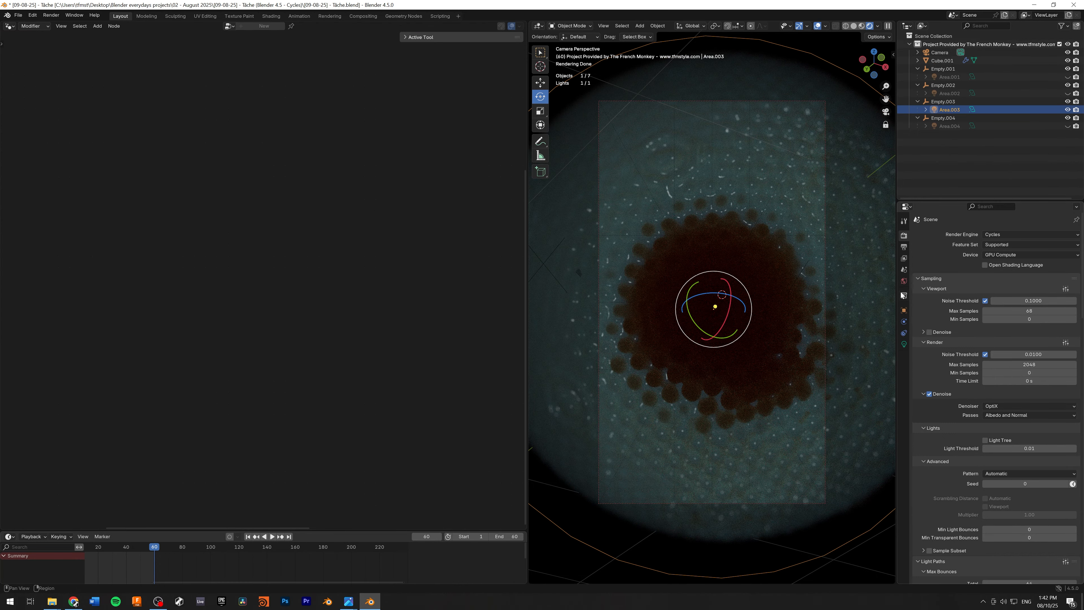
{"action": "left_click", "coordinate": [904, 312]}
{"action": "mouse_move", "coordinate": [1019, 276]}
{"action": "left_mouse_down"}
{"action": "mouse_move", "coordinate": [1054, 276]}
{"action": "mouse_move", "coordinate": [1016, 276]}
{"action": "mouse_move", "coordinate": [1025, 276]}
{"action": "left_mouse_up"}
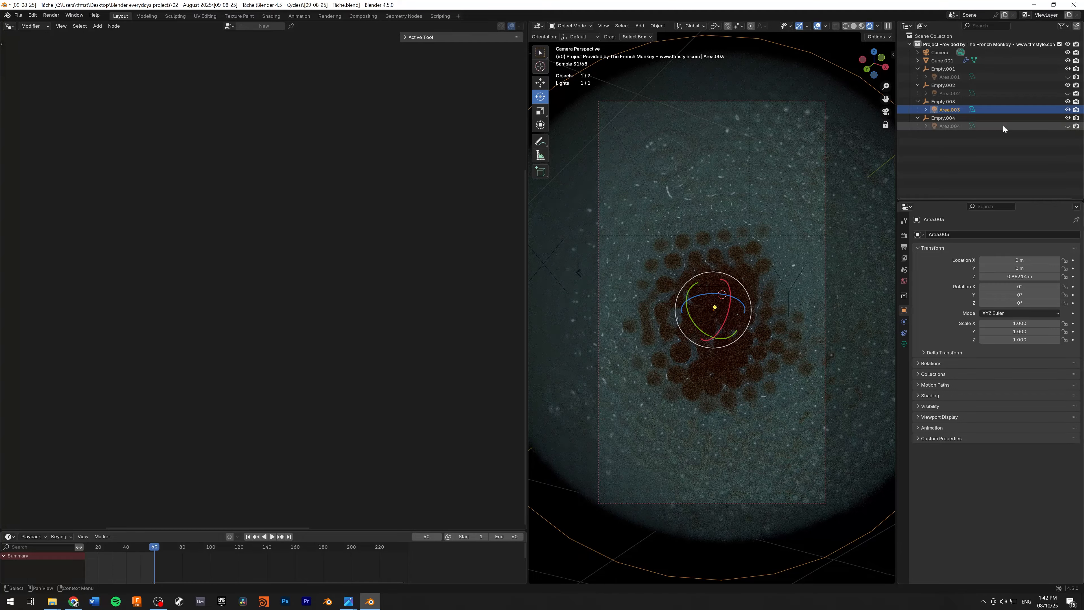
{"action": "left_click", "coordinate": [904, 345]}
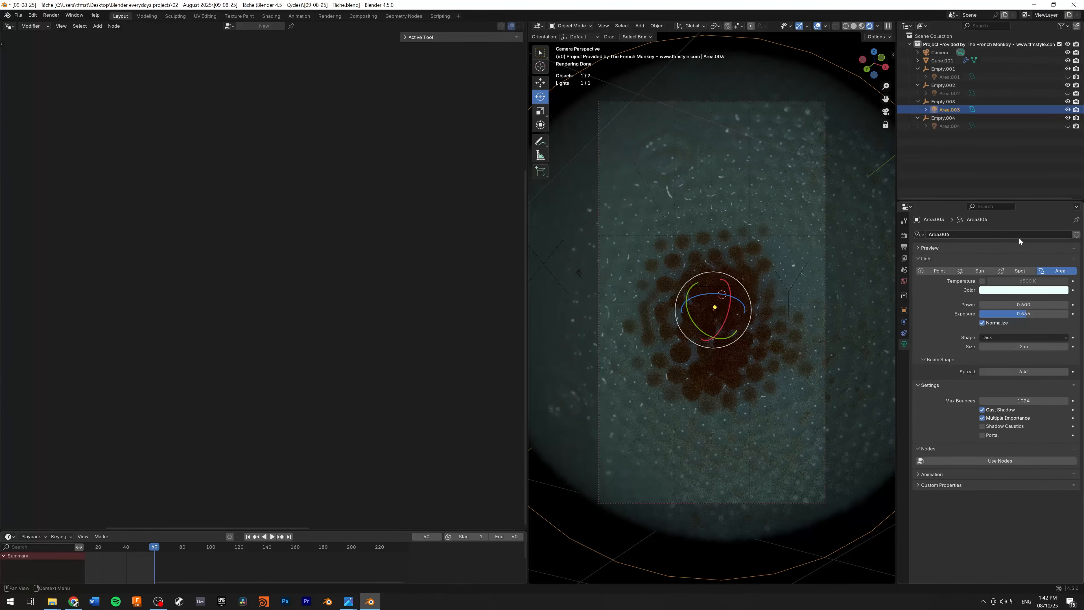
Move Area.003 to a Z location of 0.93314 m, keeping Normalize enabled for the light.
{"action": "left_click", "coordinate": [982, 323]}
{"action": "left_click", "coordinate": [982, 323]}
{"action": "left_click_drag", "start_coordinate": [1020, 276], "coordinate": [1037, 277]}
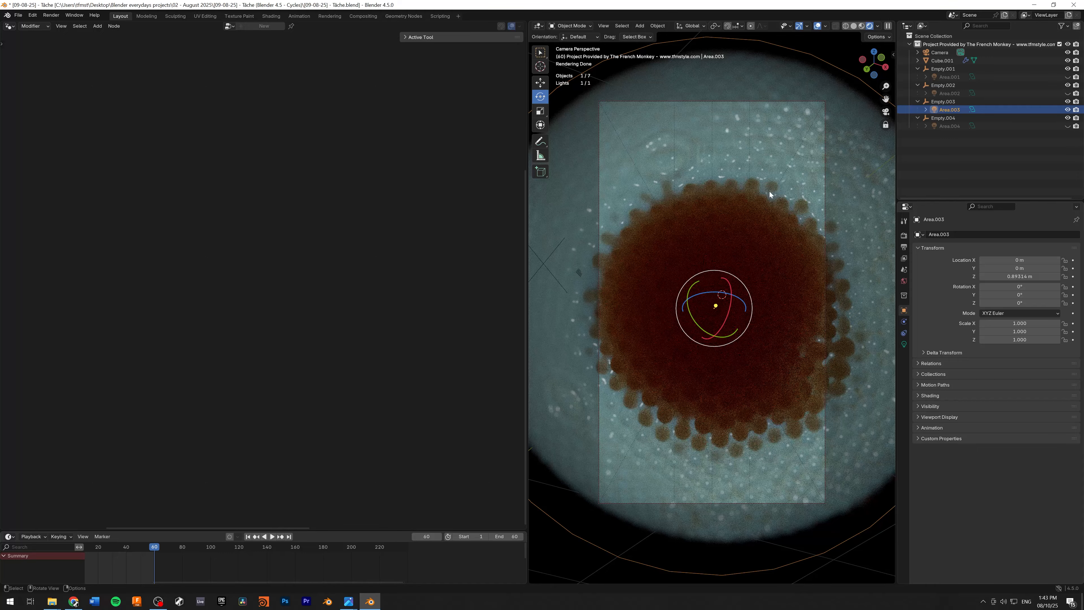
{"action": "left_click_drag", "start_coordinate": [1020, 277], "coordinate": [1032, 276]}
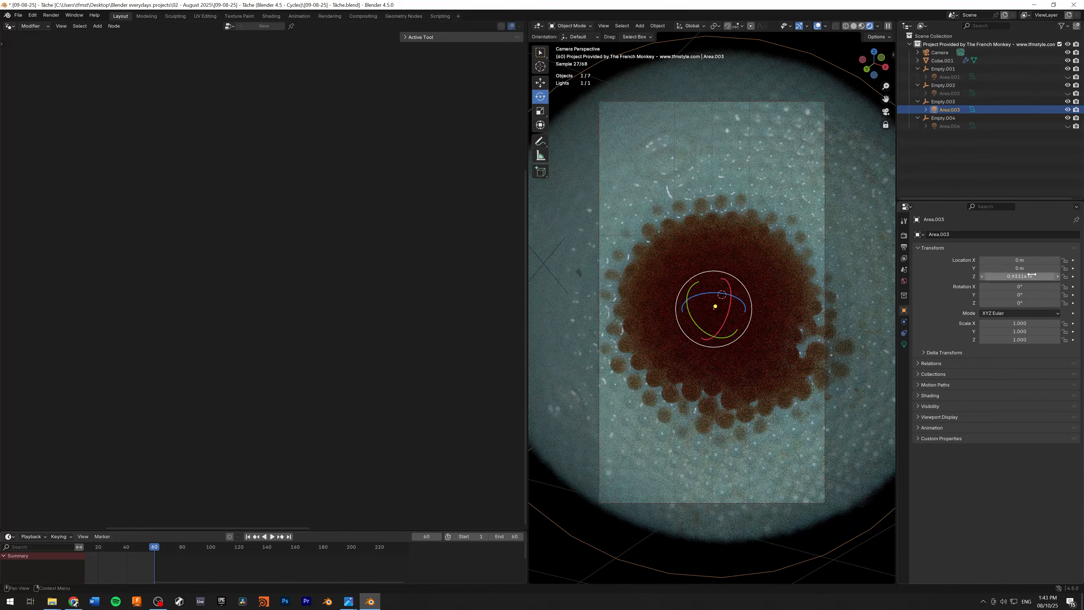
Show Area.001, Area.002 and Area.004 again in the viewport and open Area.004's light data settings.
{"action": "left_click", "coordinate": [1067, 77]}
{"action": "left_click", "coordinate": [1067, 93]}
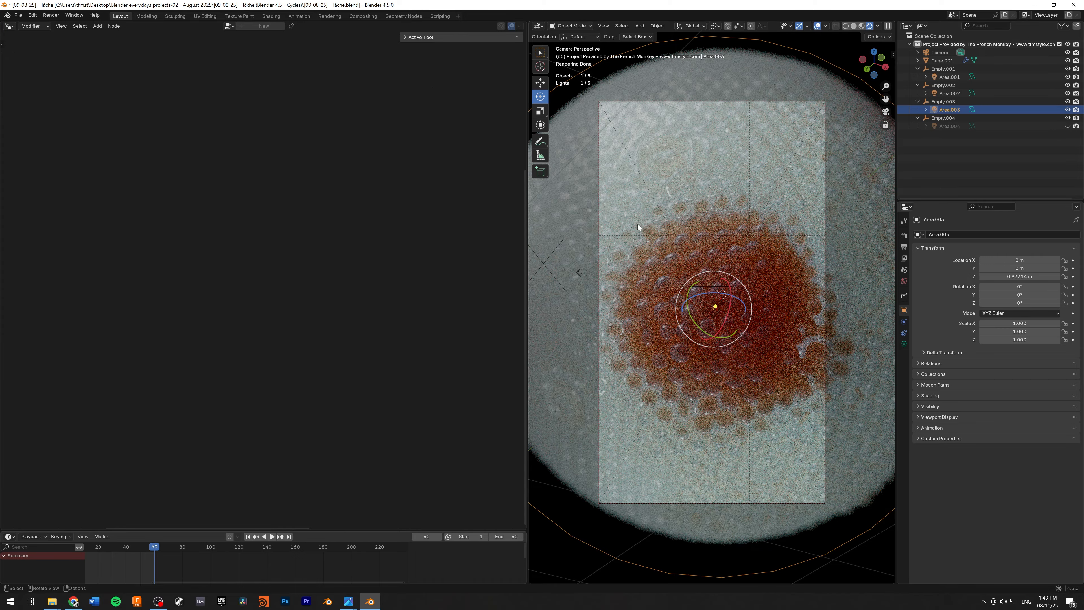
{"action": "left_click", "coordinate": [1067, 125]}
{"action": "left_click", "coordinate": [971, 126]}
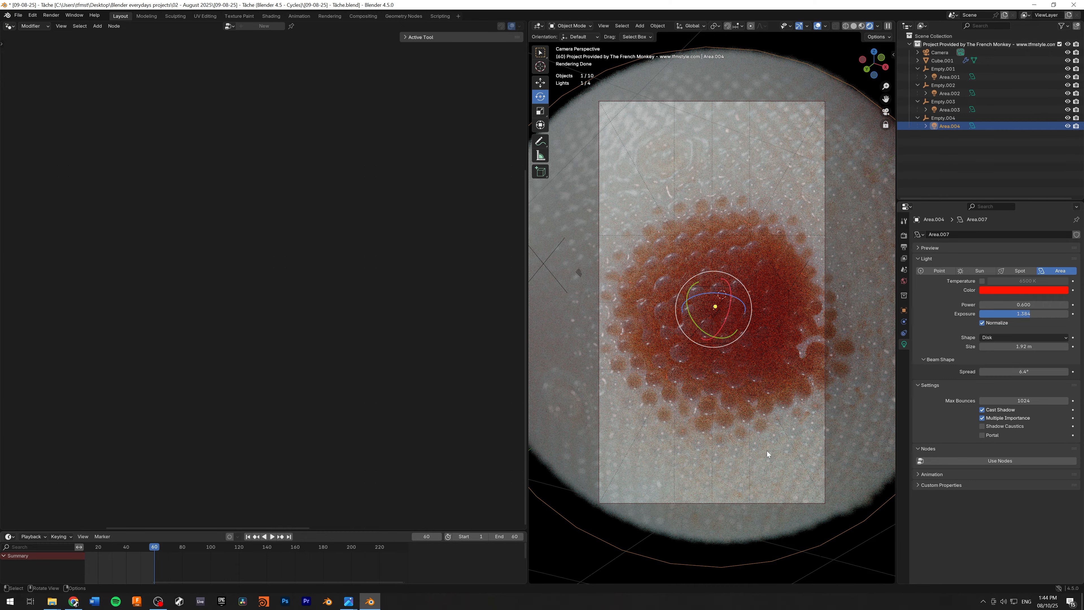
Open Cube.001's material in the Shader Editor and examine the Principled BSDF's subsurface method, radius and scale.
{"action": "left_click", "coordinate": [978, 146]}
{"action": "left_click", "coordinate": [942, 61]}
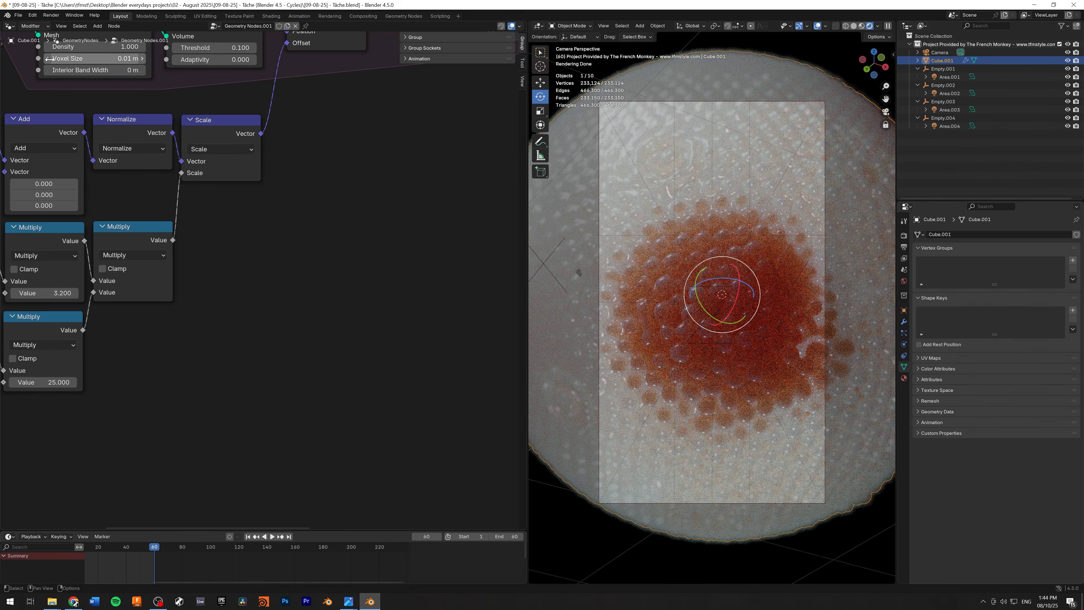
{"action": "left_click", "coordinate": [9, 26]}
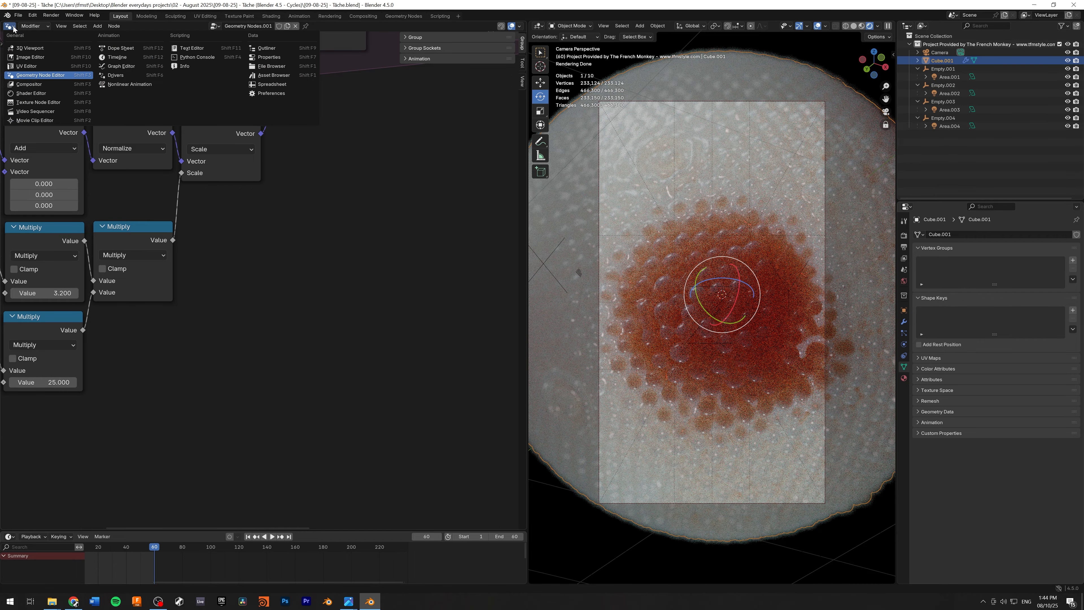
{"action": "left_click", "coordinate": [44, 93]}
{"action": "middle_click_drag", "start_coordinate": [355, 295], "coordinate": [298, 282]}
{"action": "scroll", "coordinate": [113, 282], "scroll_direction": "up", "scroll_amount": 6}
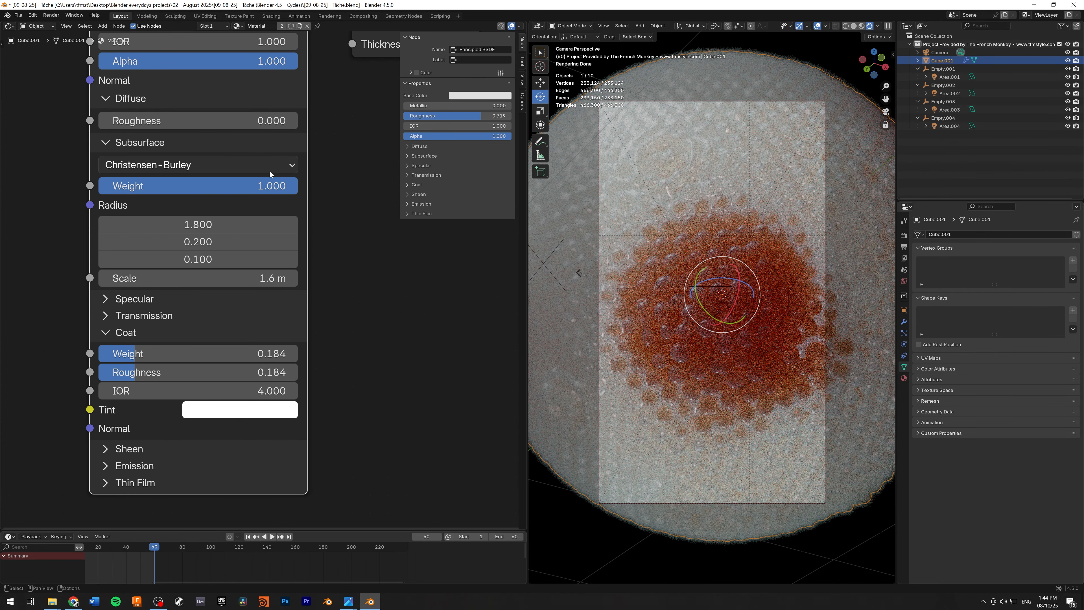
{"action": "left_click", "coordinate": [213, 165]}
{"action": "left_click", "coordinate": [213, 162]}
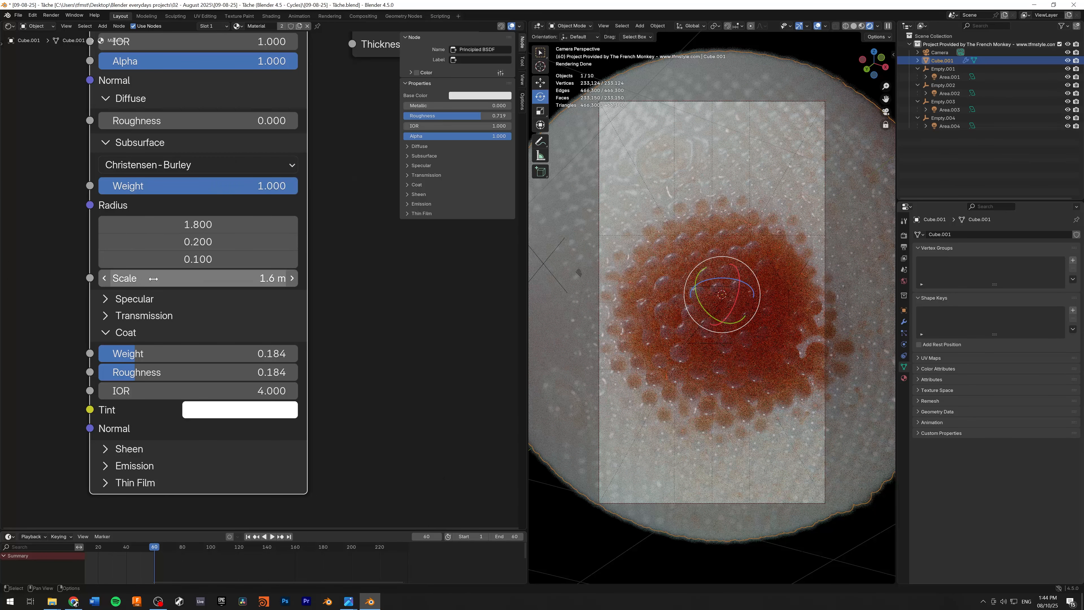
{"action": "left_click_drag", "start_coordinate": [153, 280], "coordinate": [182, 280]}
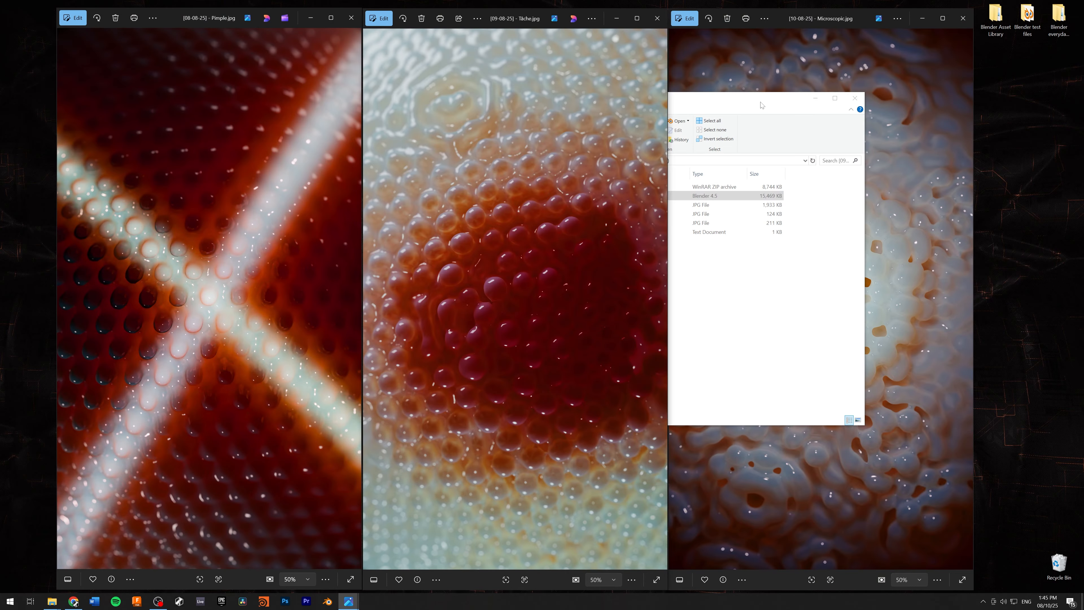
Bring up the Microscopic render beside the other two and open the [10-08-25] - Microscopic.blend project.
{"action": "left_click", "coordinate": [711, 334]}
{"action": "left_click", "coordinate": [439, 161]}
{"action": "left_click_drag", "start_coordinate": [685, 102], "coordinate": [476, 100]}
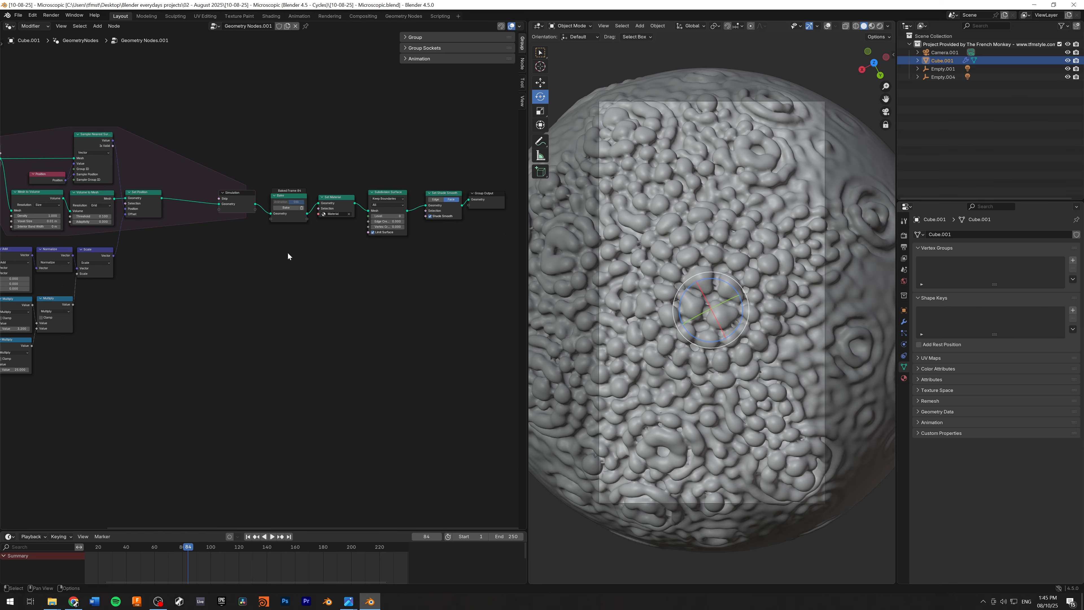
Examine Cube.001's geometry node tree from the Ico Sphere and simulation zone through to the Set Shade Smooth node.
{"action": "middle_click_drag", "start_coordinate": [288, 256], "coordinate": [297, 260]}
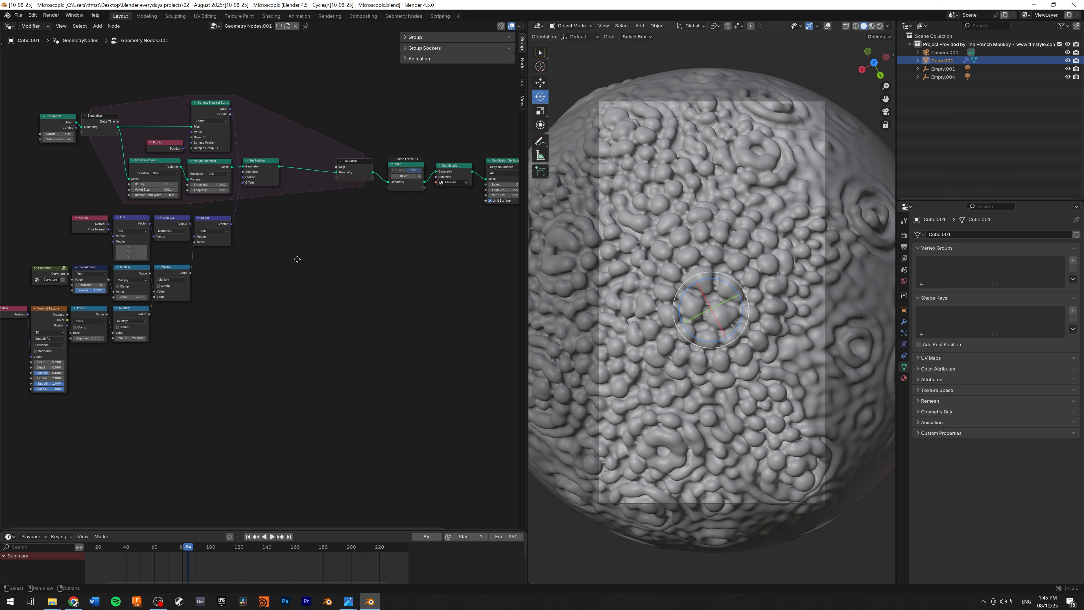
{"action": "scroll", "coordinate": [373, 256], "scroll_direction": "up", "scroll_amount": 3}
{"action": "middle_click_drag", "start_coordinate": [368, 260], "coordinate": [256, 269]}
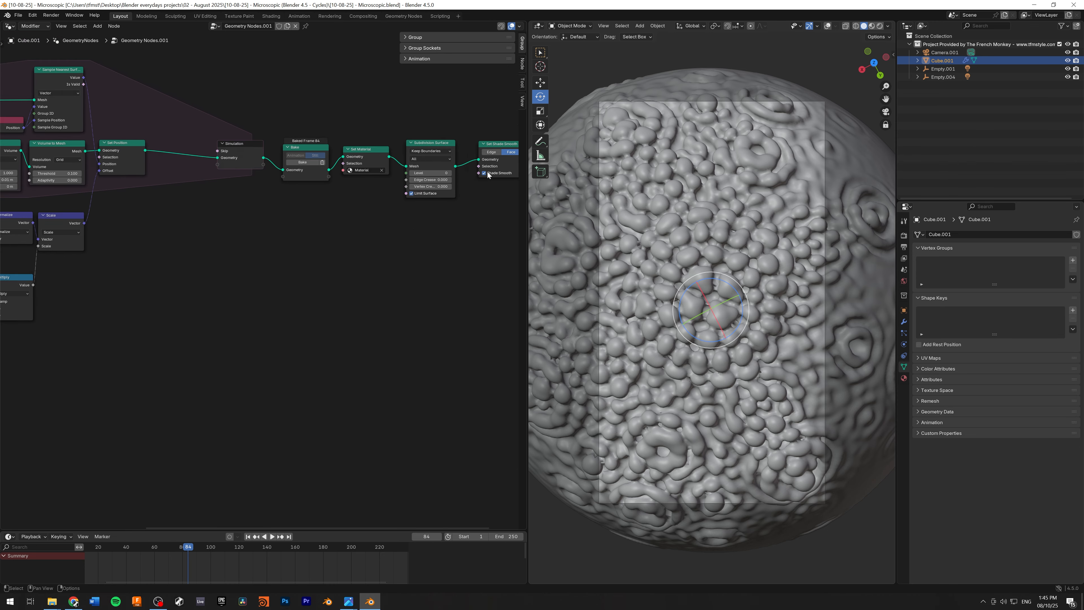
{"action": "middle_click_drag", "start_coordinate": [197, 287], "coordinate": [354, 283]}
{"action": "scroll", "coordinate": [355, 283], "scroll_direction": "up", "scroll_amount": 9}
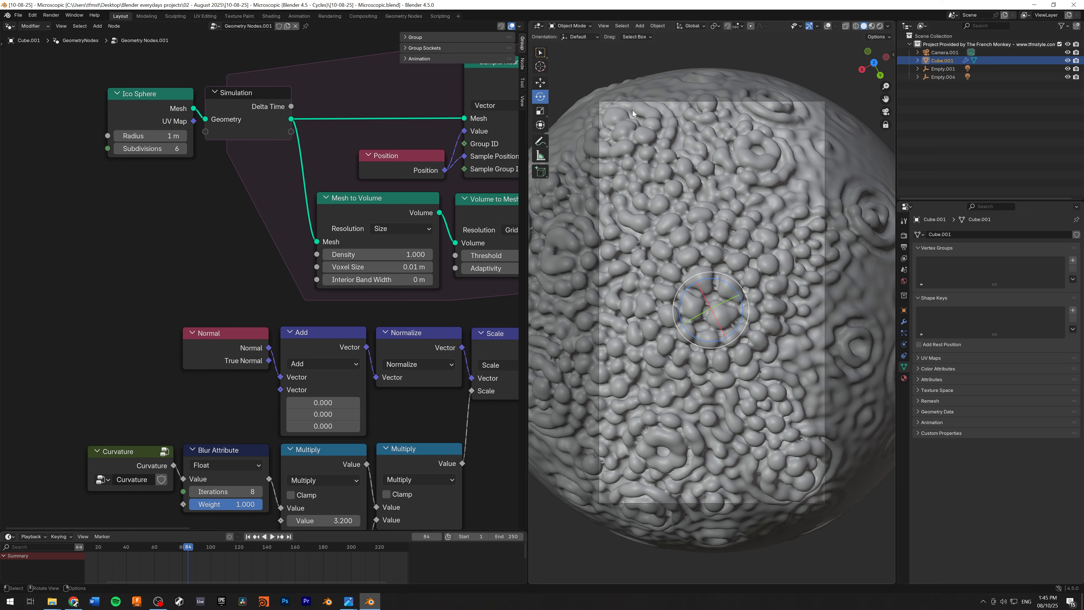
Inspect the growth patterns on Cube.001 from several sides outside the camera view, and return to the camera view.
{"action": "left_click", "coordinate": [885, 112]}
{"action": "scroll", "coordinate": [728, 313], "scroll_direction": "up", "scroll_amount": 1}
{"action": "middle_click_drag", "start_coordinate": [728, 312], "coordinate": [747, 242]}
{"action": "scroll", "coordinate": [769, 338], "scroll_direction": "up", "scroll_amount": 3}
{"action": "middle_click_drag", "start_coordinate": [770, 337], "coordinate": [788, 307]}
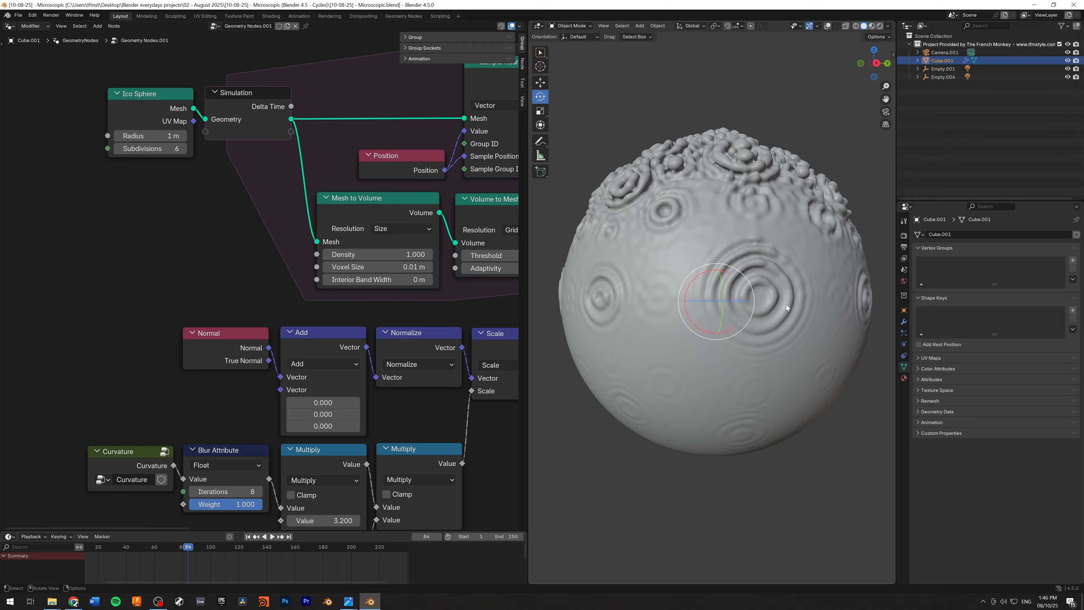
{"action": "middle_click_drag", "start_coordinate": [784, 269], "coordinate": [758, 215]}
{"action": "middle_click_drag", "start_coordinate": [661, 246], "coordinate": [704, 169]}
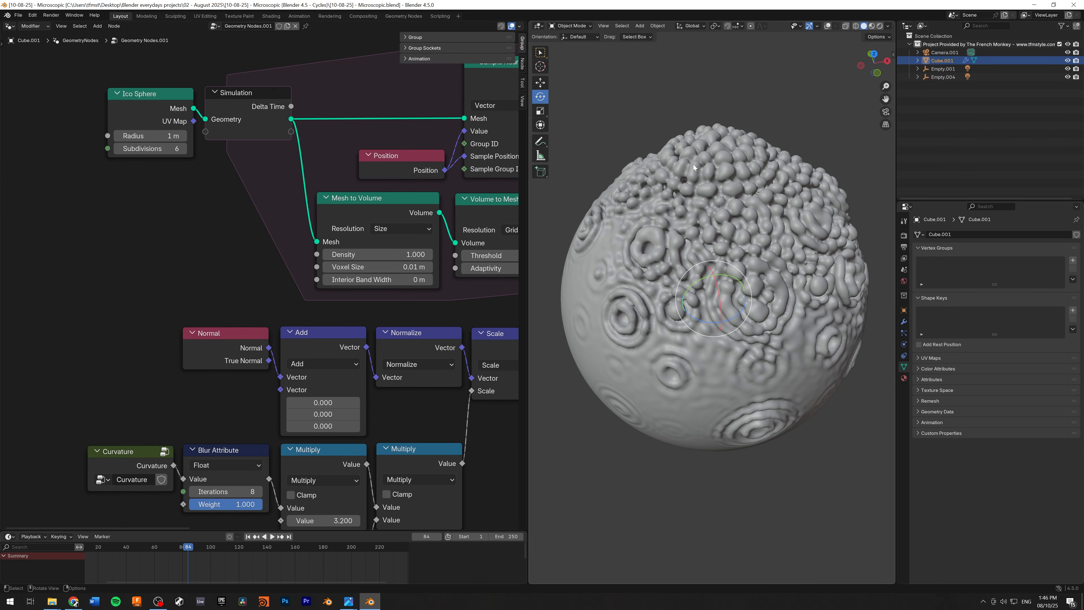
{"action": "middle_click_drag", "start_coordinate": [779, 144], "coordinate": [747, 184]}
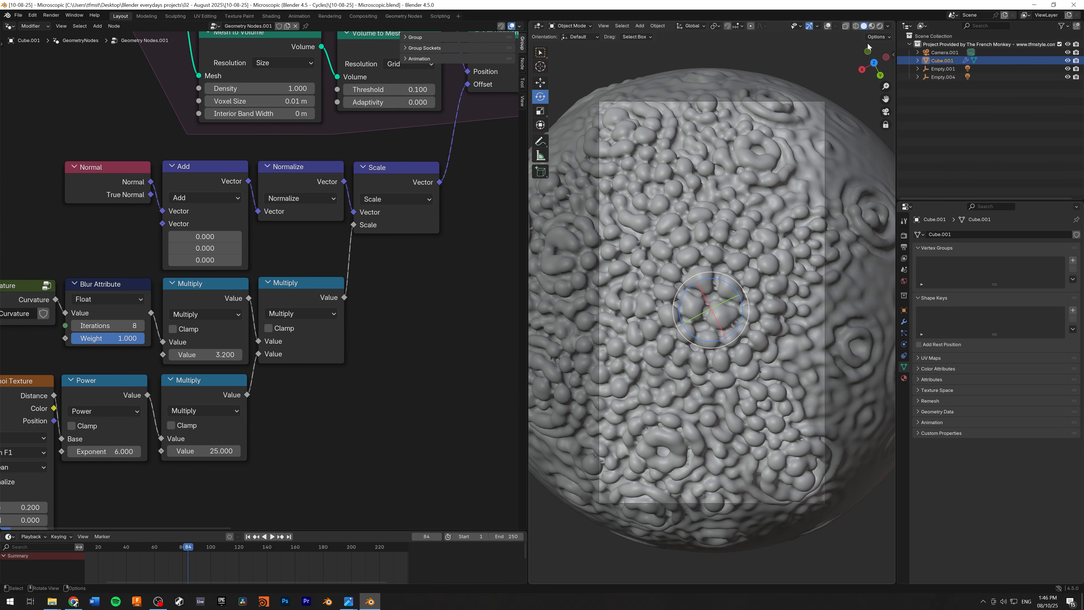
Display the viewport in rendered shading and expand Empty.001 and Empty.004 to list their area lights.
{"action": "left_click", "coordinate": [880, 26]}
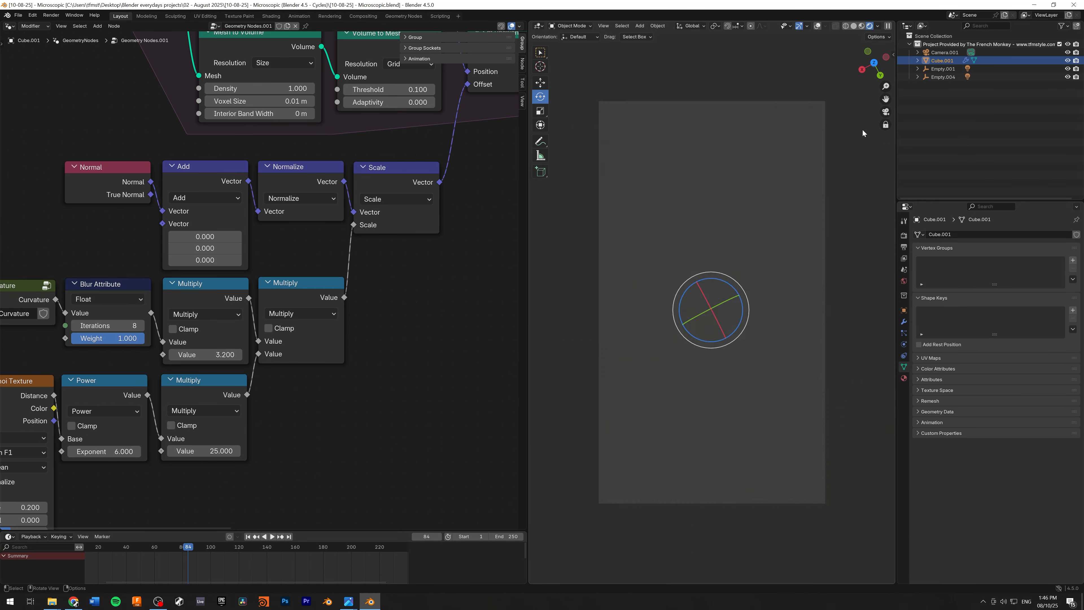
{"action": "left_click", "coordinate": [917, 69]}
{"action": "left_click", "coordinate": [917, 85]}
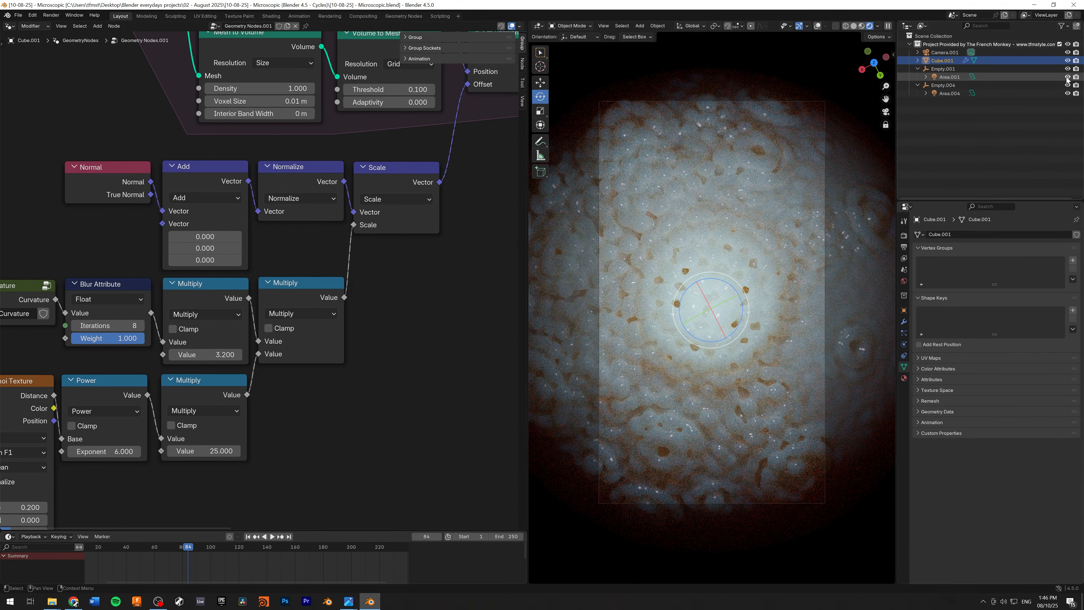
Hide Area.001 to view Area.004's contribution alone, check Area.001's light data settings and show it again.
{"action": "left_click", "coordinate": [1067, 77]}
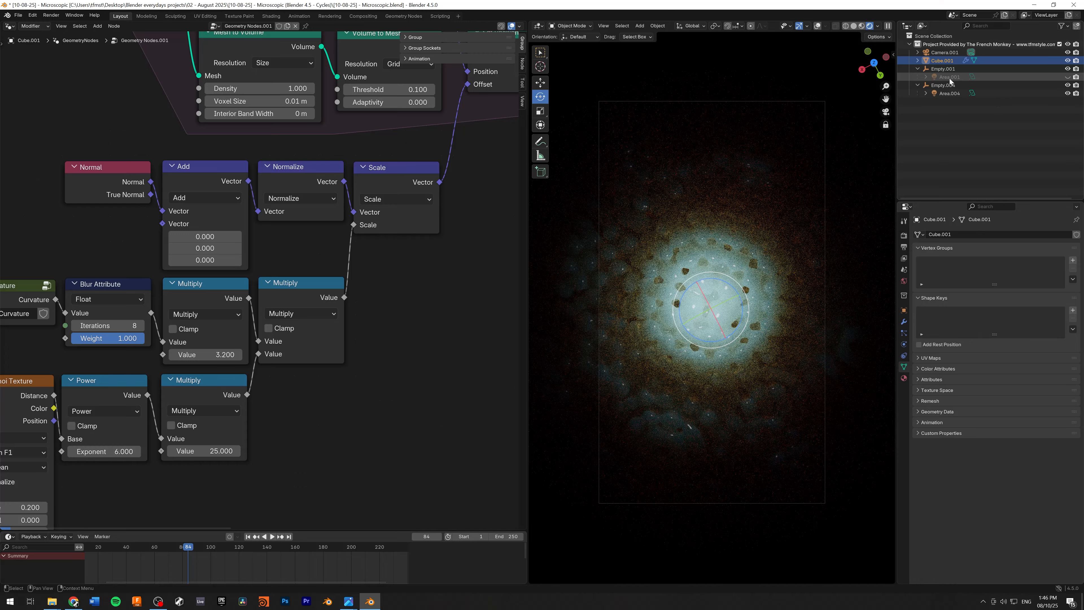
{"action": "left_click", "coordinate": [948, 77]}
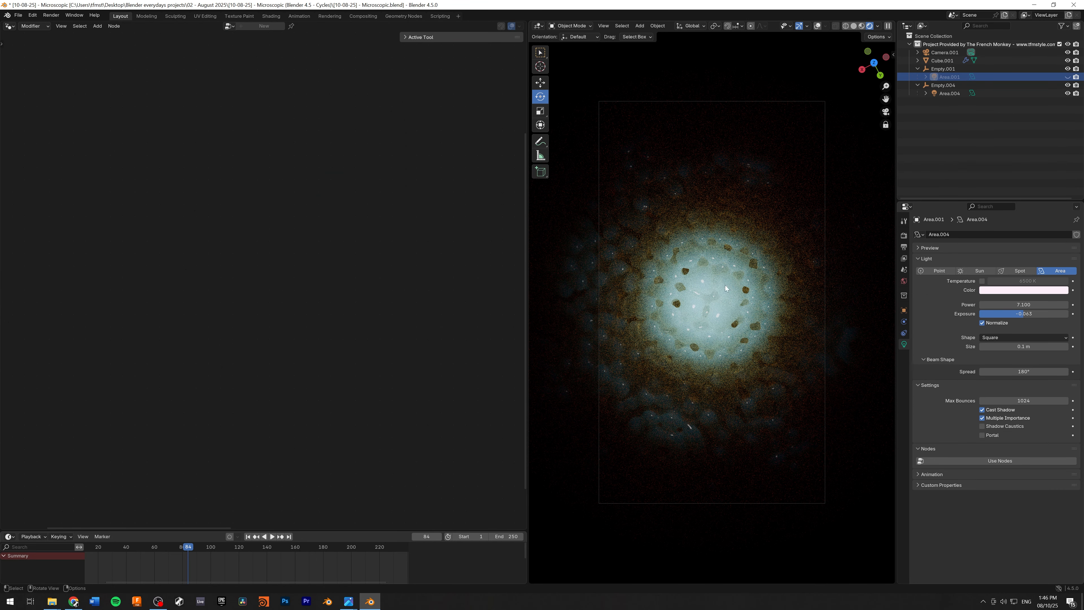
{"action": "left_click", "coordinate": [1067, 77]}
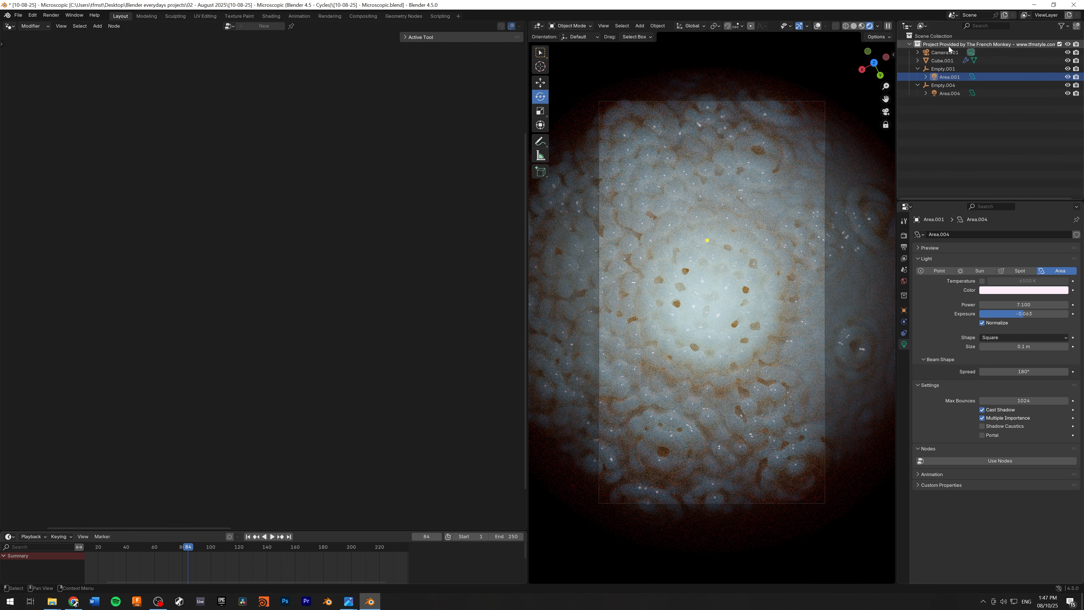
Switch from Cube.001's geometry nodes to its material and examine the Principled BSDF's subsurface, coat and thin film values.
{"action": "left_click", "coordinate": [942, 60]}
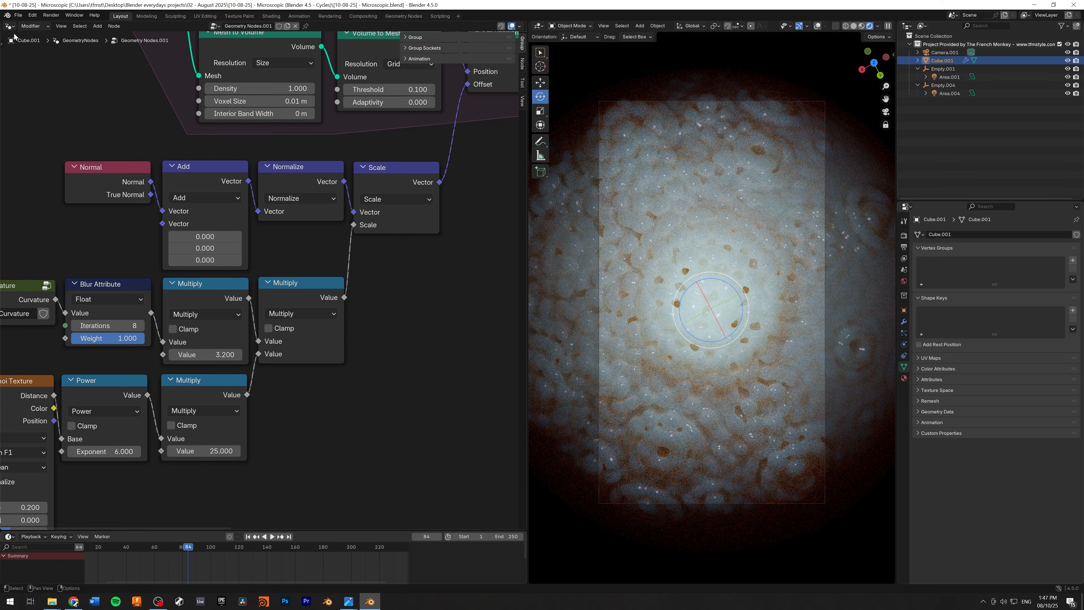
{"action": "left_click", "coordinate": [9, 26]}
{"action": "left_click", "coordinate": [39, 94]}
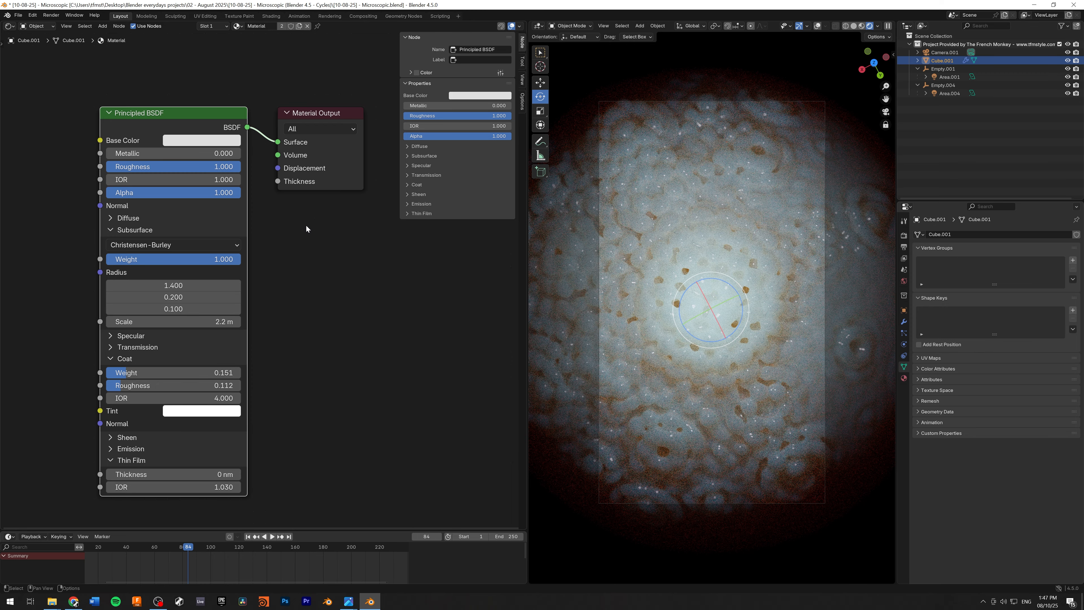
{"action": "middle_click_drag", "start_coordinate": [297, 297], "coordinate": [321, 261]}
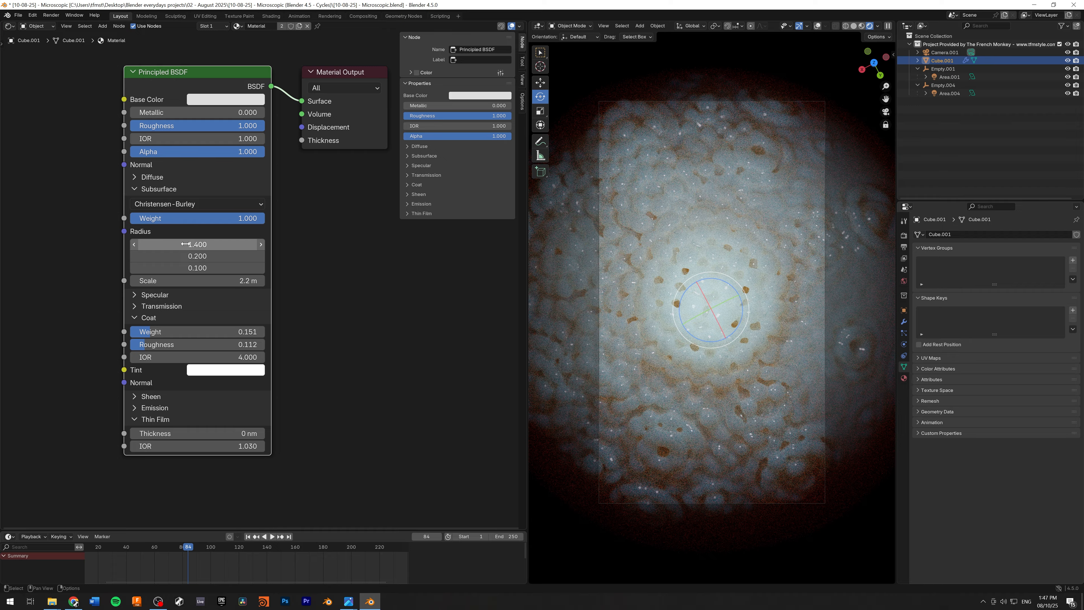
{"action": "scroll", "coordinate": [170, 215], "scroll_direction": "up", "scroll_amount": 2}
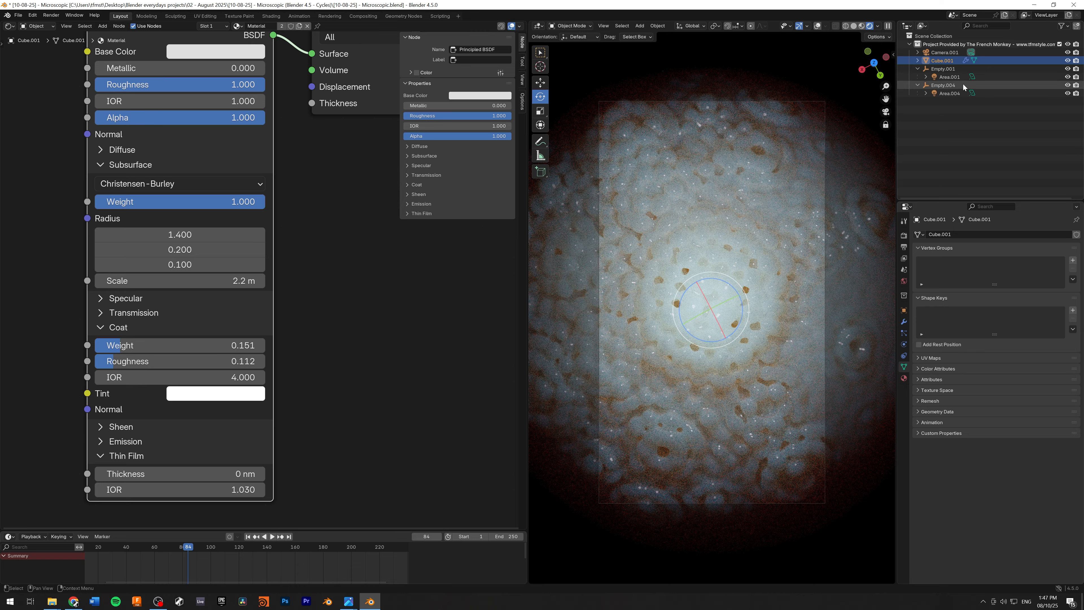
Hide Area.004 so only Area.001 lights the mesh, and open Area.004's light data settings.
{"action": "left_click", "coordinate": [948, 77]}
{"action": "left_click", "coordinate": [1068, 93]}
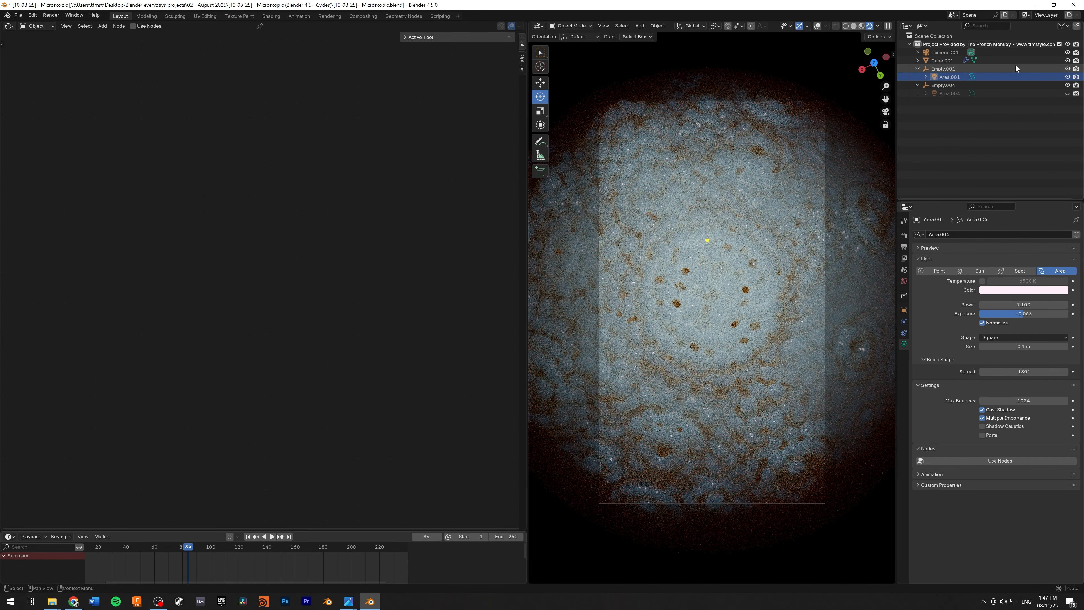
{"action": "left_click", "coordinate": [946, 94]}
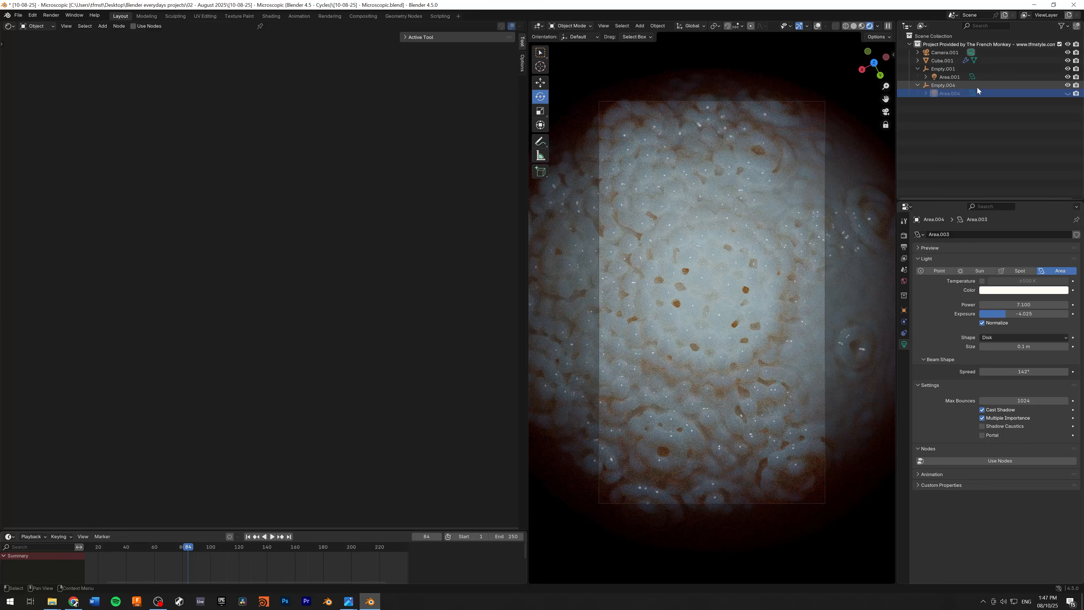